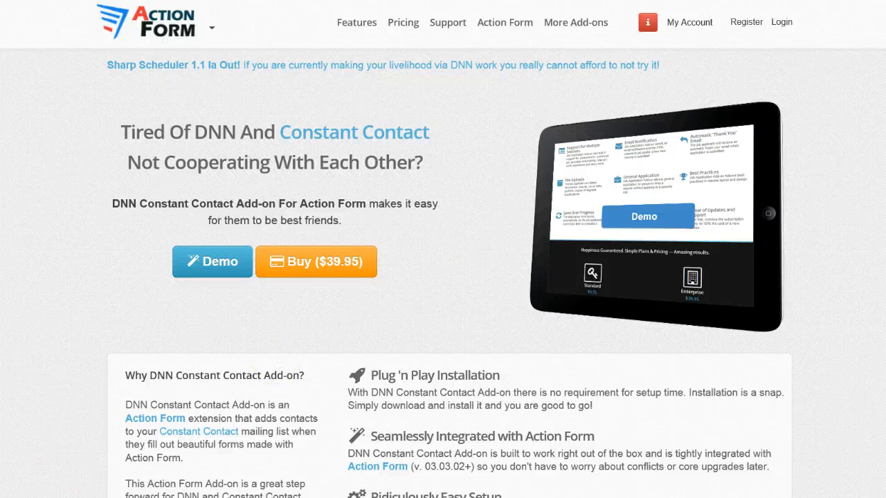
Switch to the browser tab showing the DNN site's Constant Contact page
{"action": "left_click", "coordinate": [524, 0]}
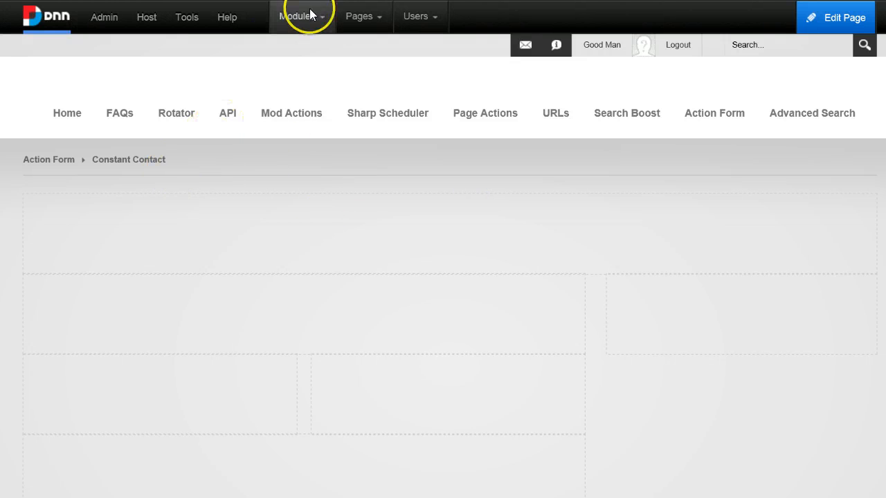
Add an avt.ActionForm module to the Constant Contact page's ContentPane
{"action": "mouse_move", "coordinate": [314, 15]}
{"action": "left_click", "coordinate": [325, 54]}
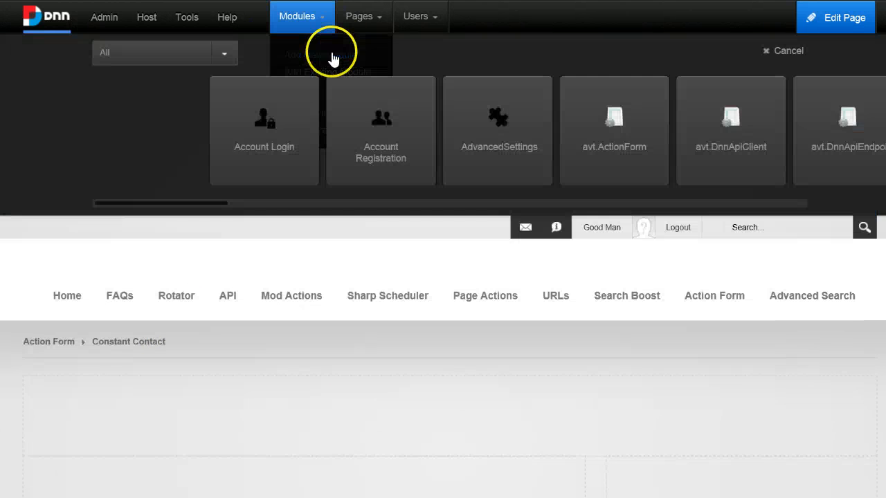
{"action": "mouse_move", "coordinate": [542, 87]}
{"action": "left_click", "coordinate": [525, 105]}
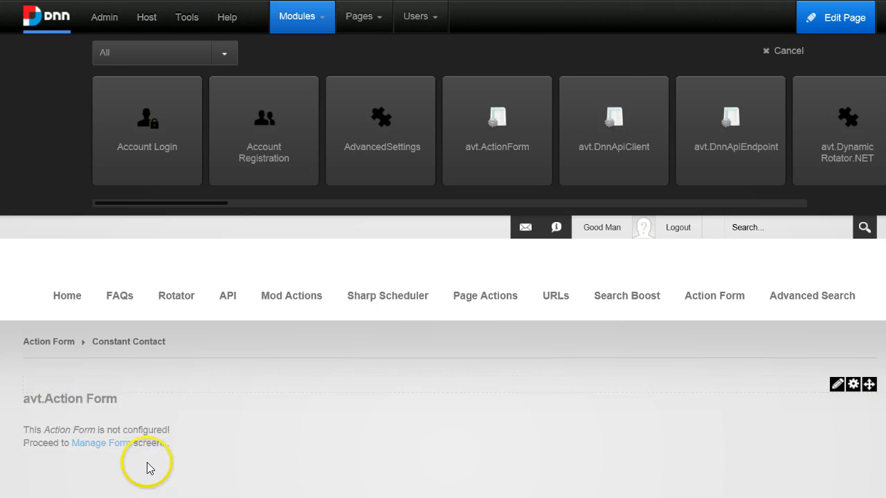
Start managing the new Action Form and scroll to the Subscribe to ConstantContact templates
{"action": "left_click", "coordinate": [101, 444]}
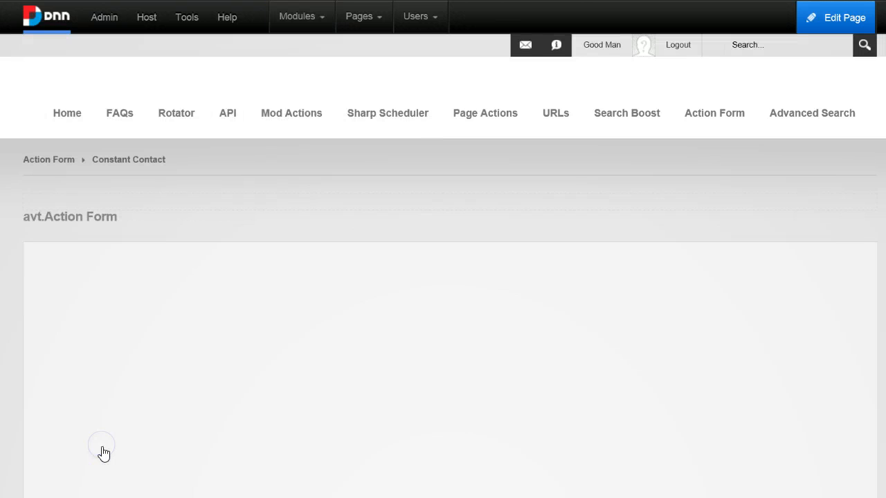
{"action": "scroll", "coordinate": [796, 359], "scroll_direction": "down", "scroll_amount": 1}
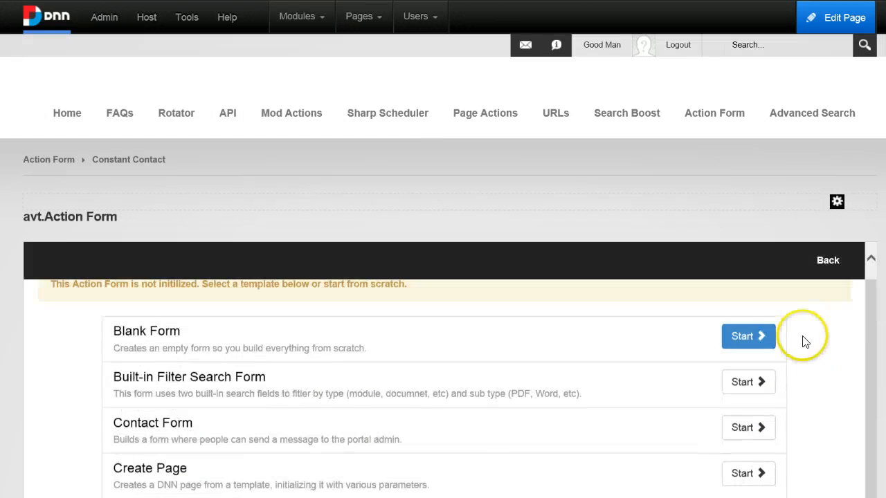
{"action": "scroll", "coordinate": [803, 332], "scroll_direction": "down", "scroll_amount": 4}
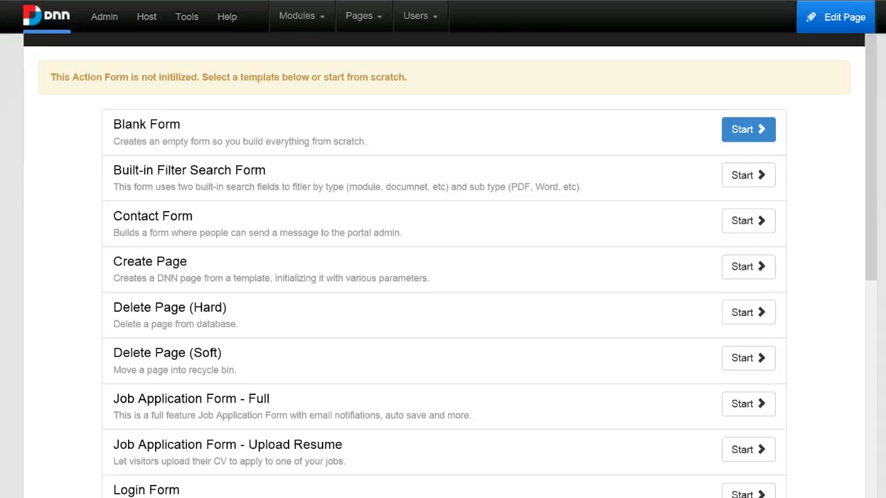
{"action": "scroll", "coordinate": [880, 249], "scroll_direction": "down", "scroll_amount": 3}
{"action": "scroll", "coordinate": [658, 243], "scroll_direction": "down", "scroll_amount": 5}
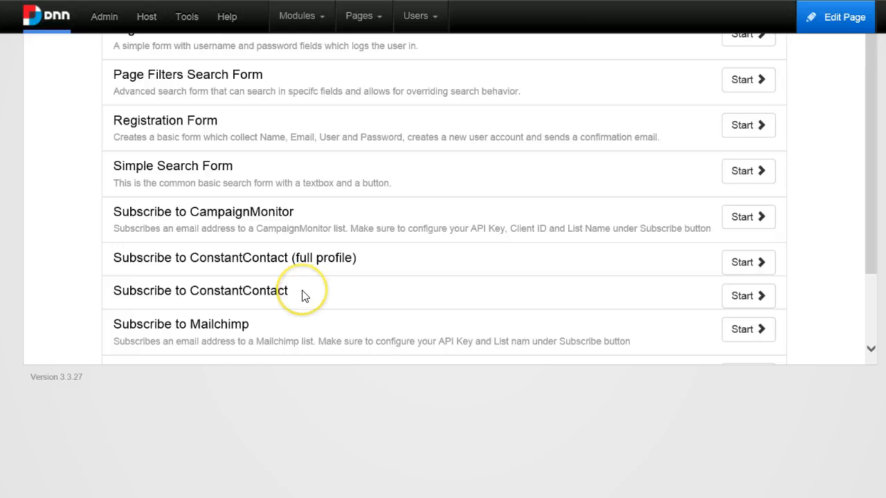
{"action": "scroll", "coordinate": [303, 296], "scroll_direction": "down", "scroll_amount": 2}
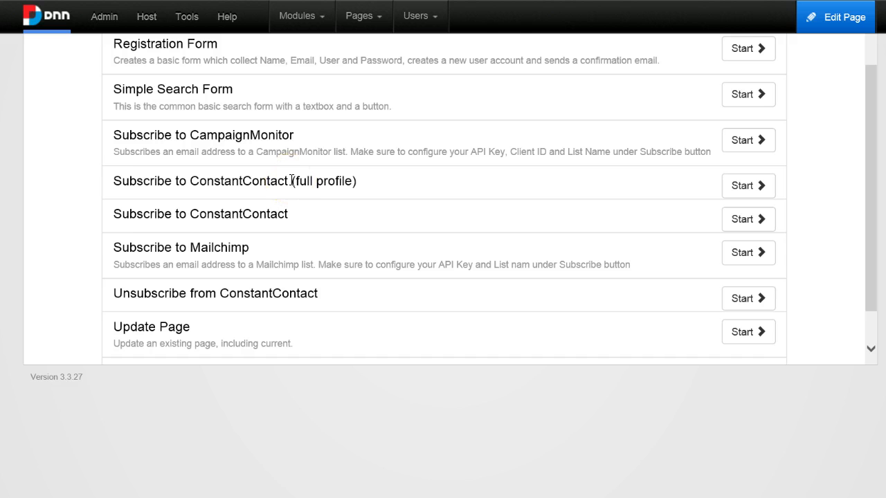
Build the form from the Subscribe to ConstantContact template
{"action": "left_click", "coordinate": [749, 227]}
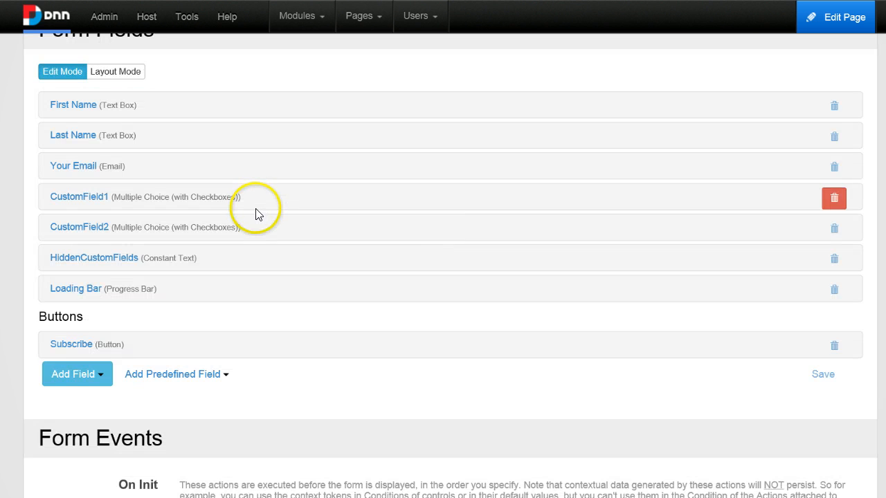
{"action": "scroll", "coordinate": [276, 229], "scroll_direction": "up", "scroll_amount": 1}
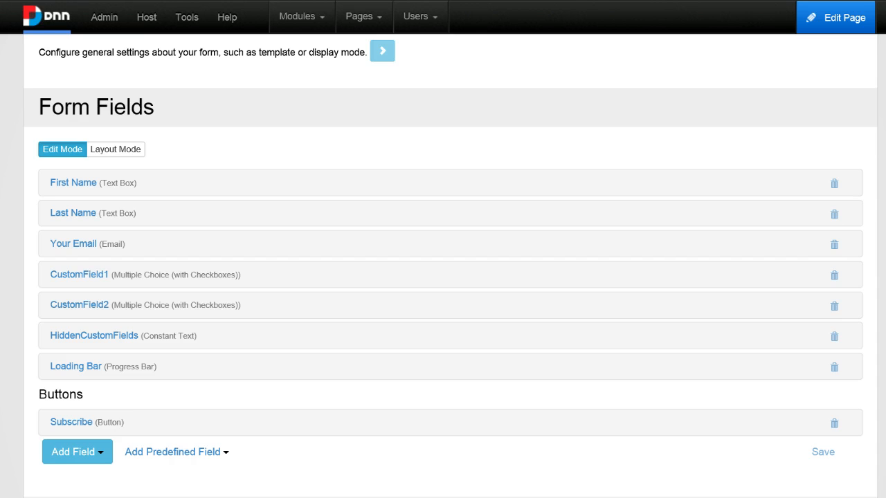
{"action": "scroll", "coordinate": [801, 411], "scroll_direction": "down", "scroll_amount": 1}
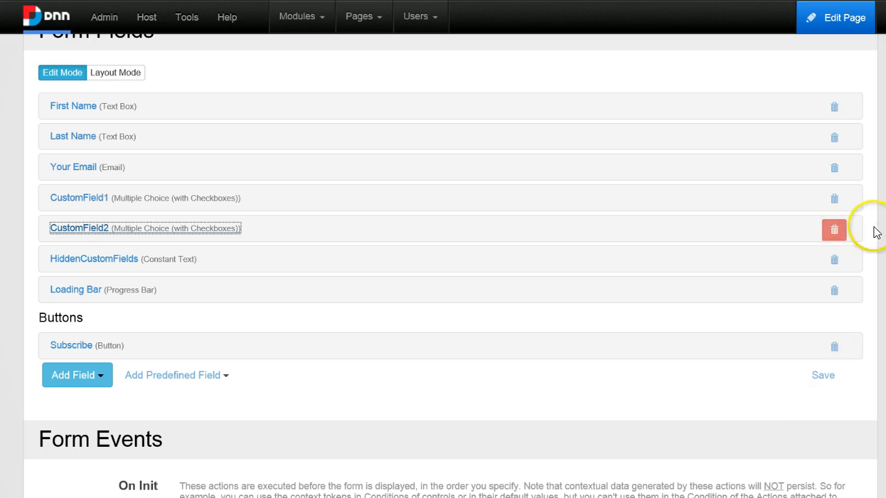
Mark CustomField2, CustomField1 and HiddenCustomFields for deletion from the form
{"action": "left_click", "coordinate": [835, 228]}
{"action": "left_click", "coordinate": [835, 199]}
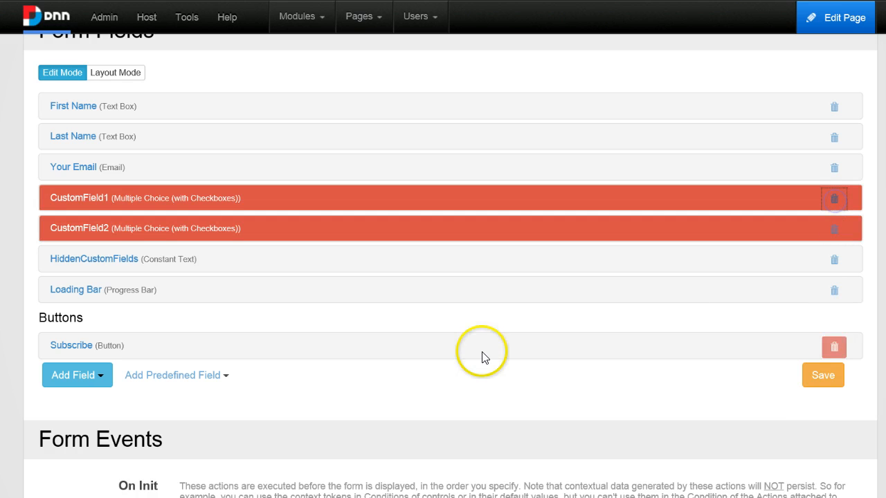
{"action": "left_click", "coordinate": [105, 272]}
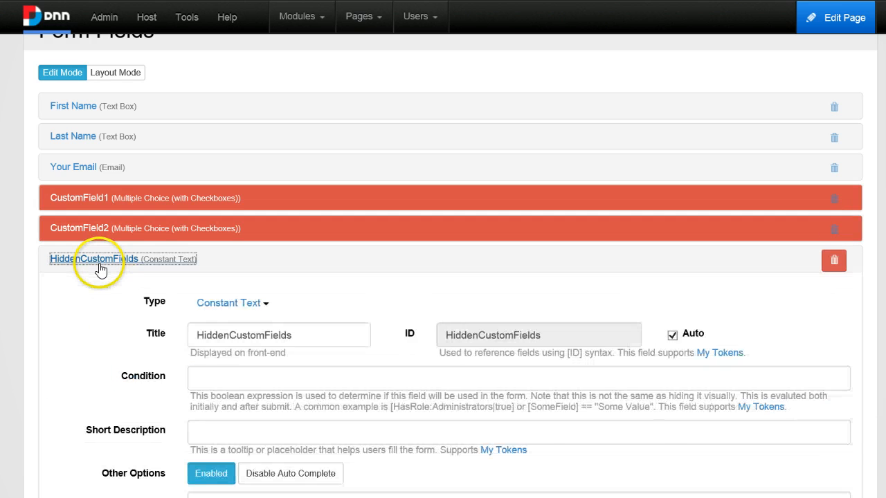
{"action": "scroll", "coordinate": [103, 272], "scroll_direction": "down", "scroll_amount": 4}
{"action": "scroll", "coordinate": [103, 271], "scroll_direction": "up", "scroll_amount": 4}
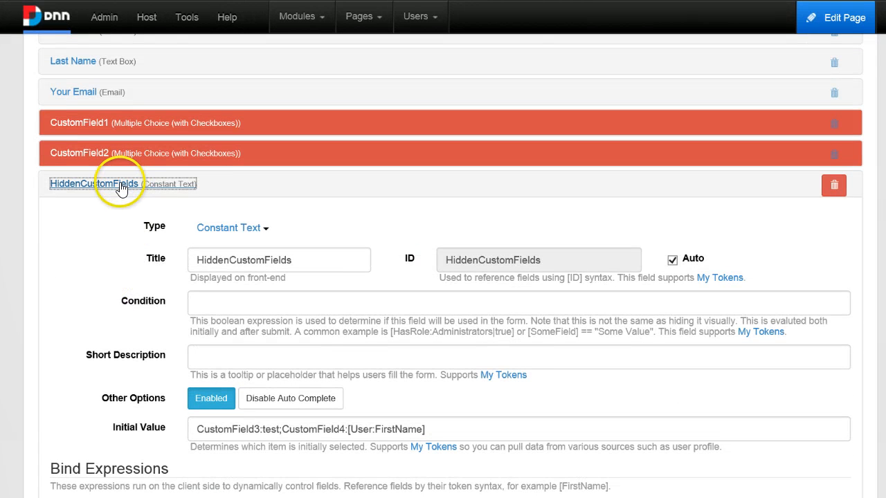
{"action": "left_click", "coordinate": [148, 188]}
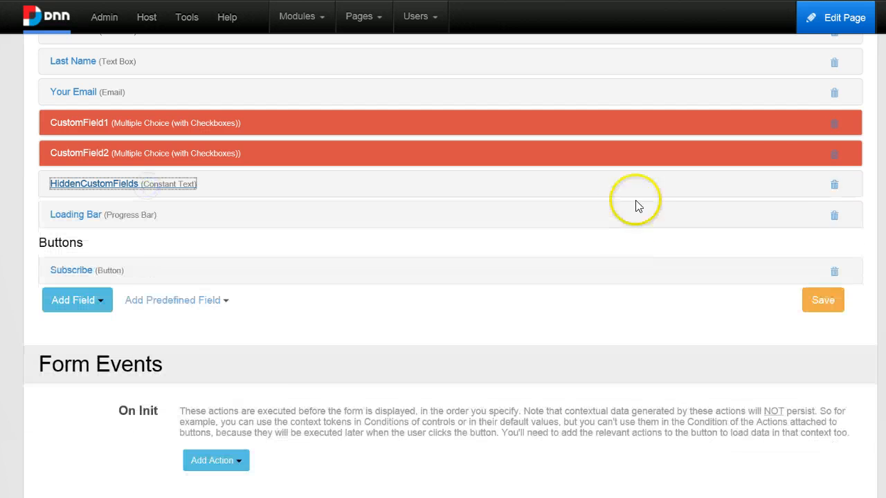
{"action": "left_click", "coordinate": [835, 184]}
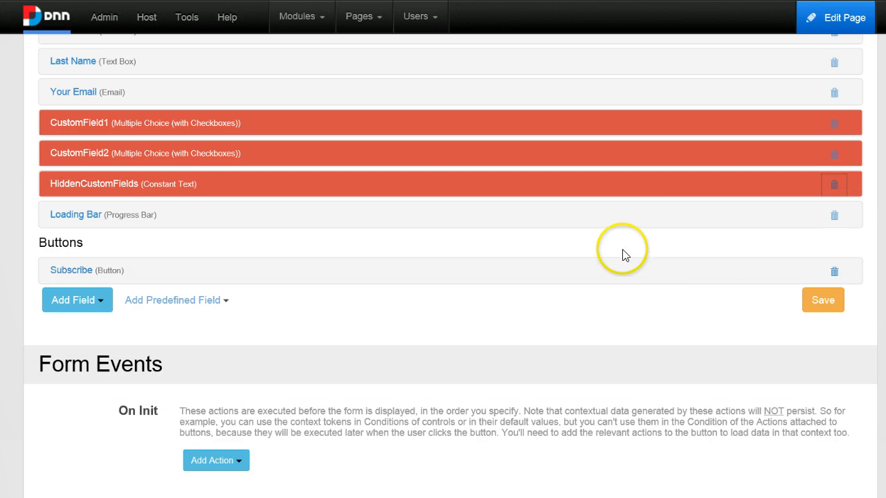
{"action": "scroll", "coordinate": [621, 252], "scroll_direction": "up", "scroll_amount": 1}
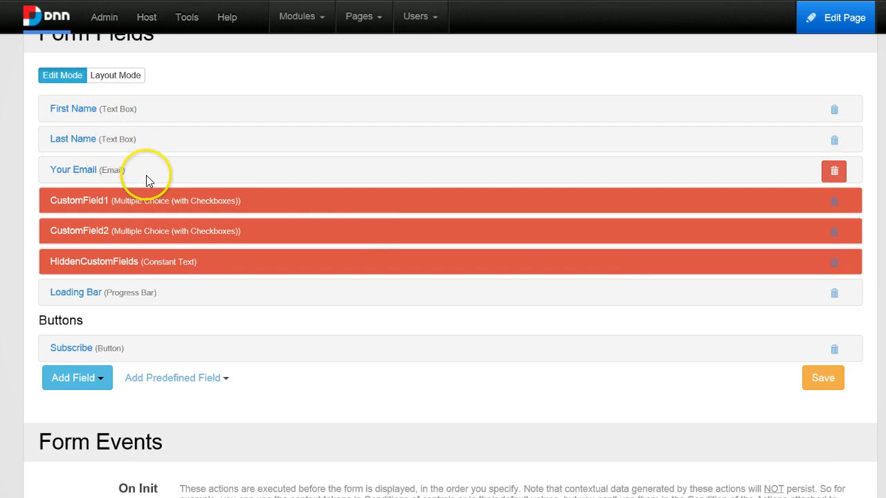
{"action": "scroll", "coordinate": [194, 313], "scroll_direction": "down", "scroll_amount": 2}
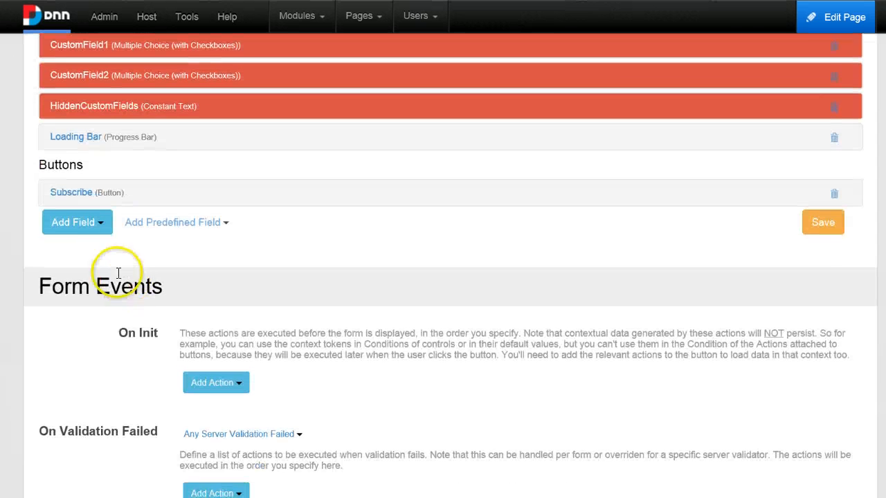
Expand the Subscribe button's Subscribe To Constant Contact action and check its API key, token and list name fields
{"action": "left_click", "coordinate": [80, 194]}
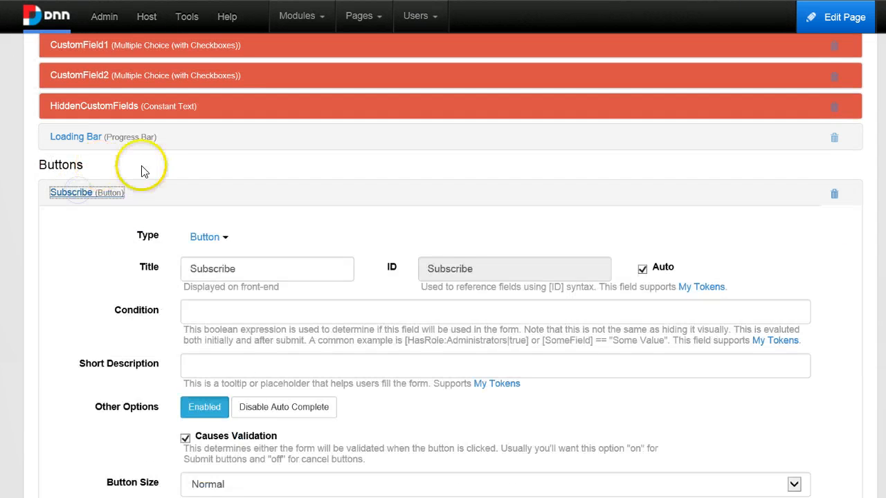
{"action": "scroll", "coordinate": [192, 251], "scroll_direction": "down", "scroll_amount": 5}
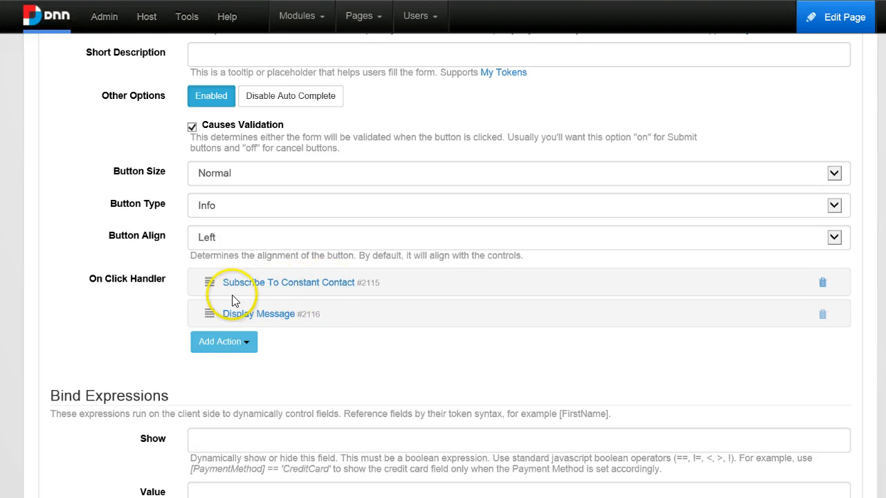
{"action": "left_click", "coordinate": [321, 284]}
{"action": "scroll", "coordinate": [283, 301], "scroll_direction": "down", "scroll_amount": 3}
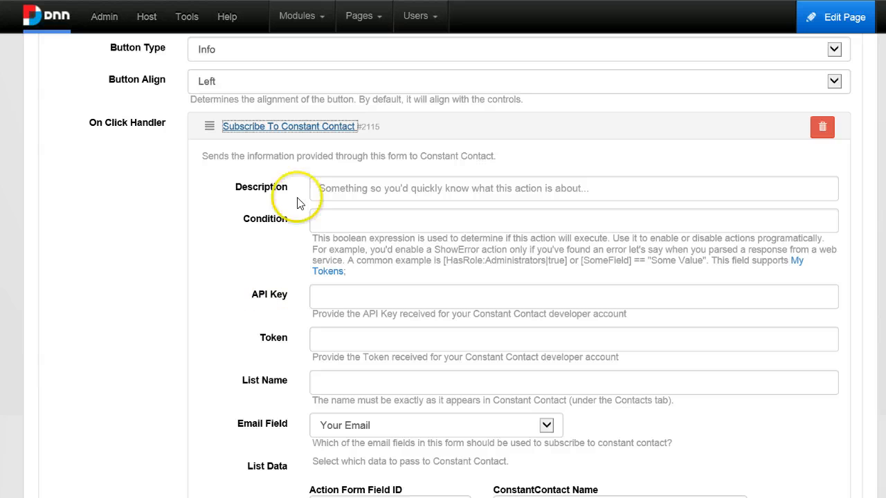
{"action": "left_click", "coordinate": [347, 299]}
{"action": "scroll", "coordinate": [336, 325], "scroll_direction": "down", "scroll_amount": 2}
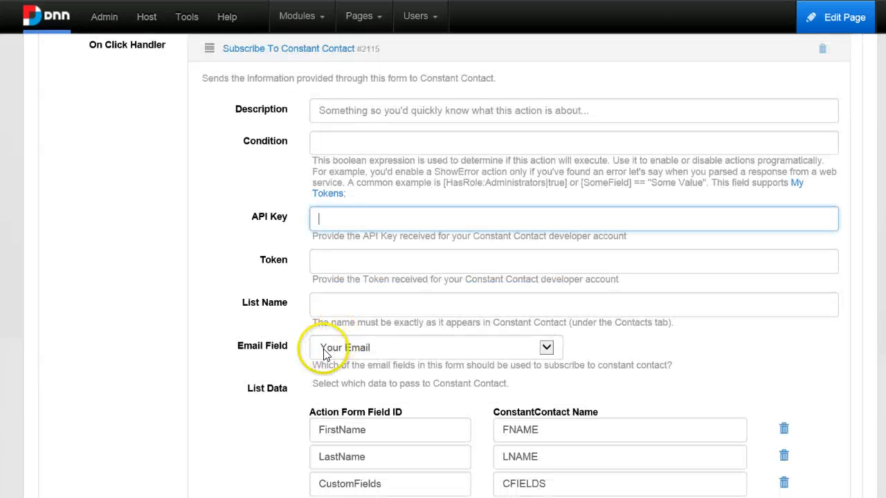
{"action": "left_click", "coordinate": [367, 258]}
{"action": "left_click", "coordinate": [366, 302]}
{"action": "scroll", "coordinate": [214, 320], "scroll_direction": "down", "scroll_amount": 2}
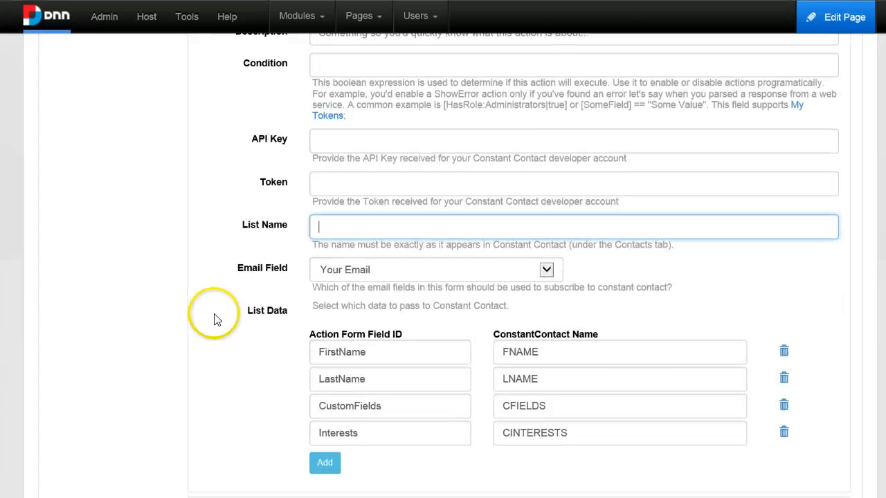
{"action": "scroll", "coordinate": [208, 367], "scroll_direction": "down", "scroll_amount": 2}
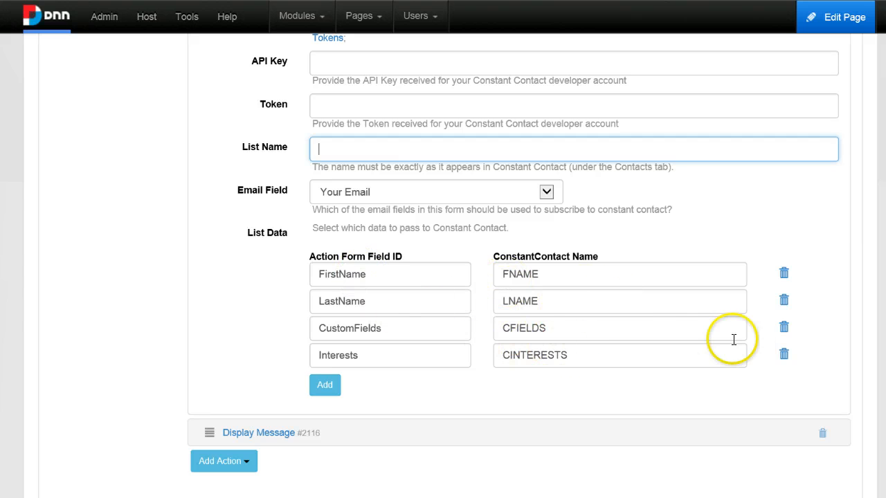
Remove the empty, Interests→CINTERESTS and CustomFields→CFIELDS mappings, leaving FirstName and LastName
{"action": "left_click", "coordinate": [420, 357]}
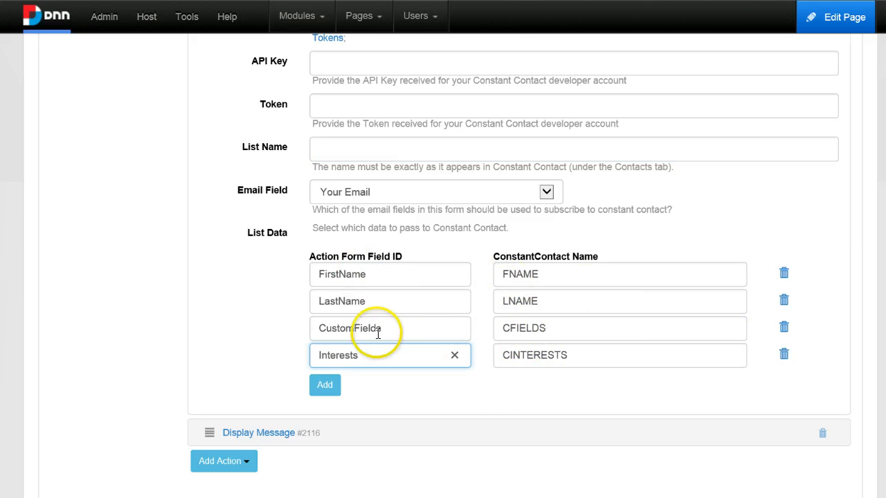
{"action": "left_click", "coordinate": [326, 385]}
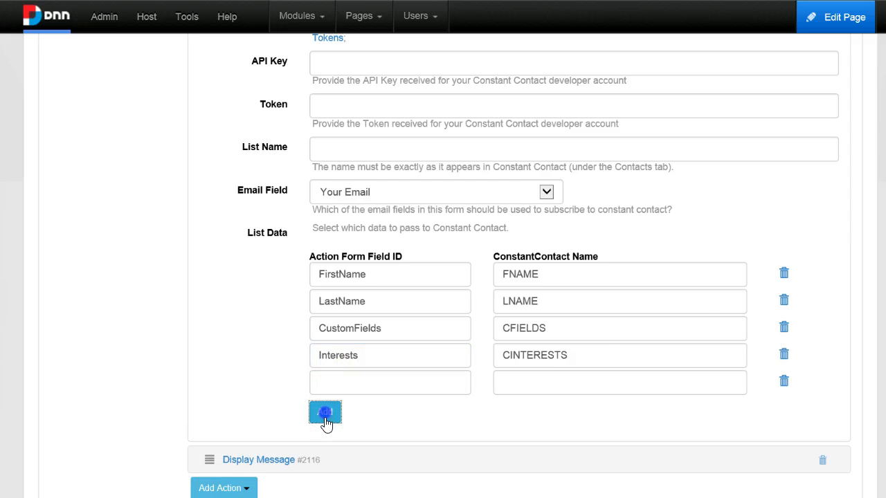
{"action": "left_click", "coordinate": [325, 413]}
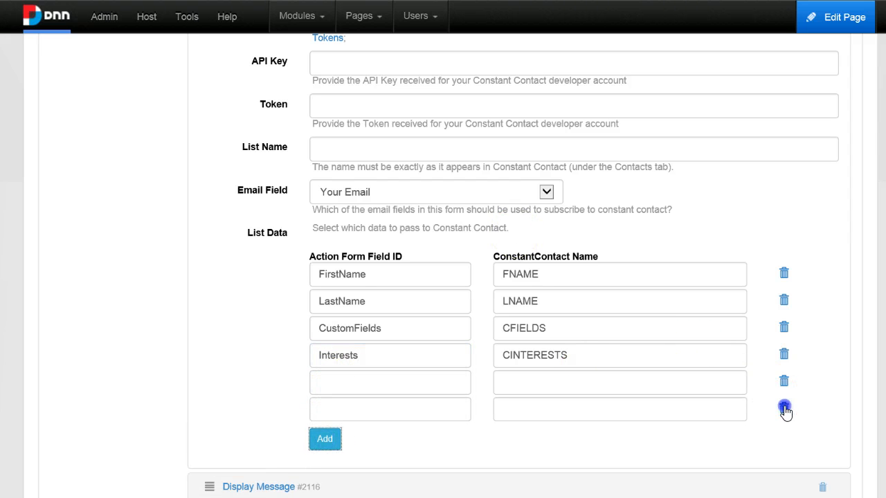
{"action": "left_click", "coordinate": [783, 383]}
{"action": "left_click", "coordinate": [783, 381]}
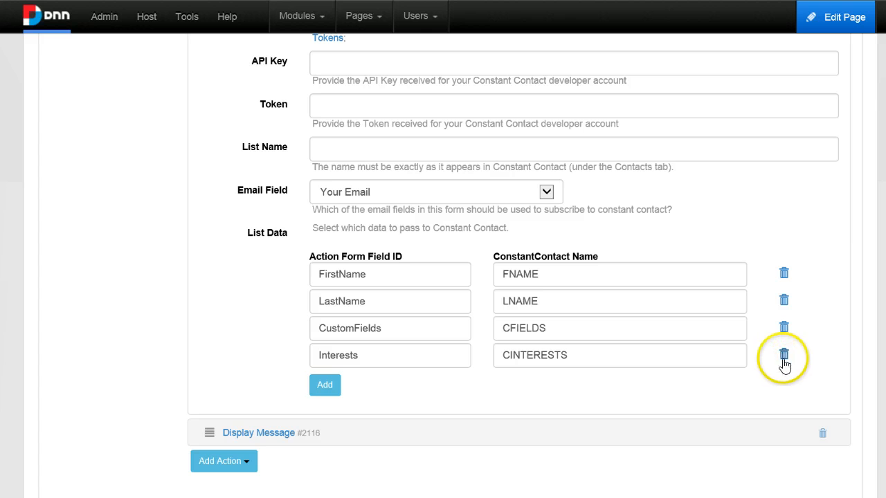
{"action": "left_click", "coordinate": [784, 356]}
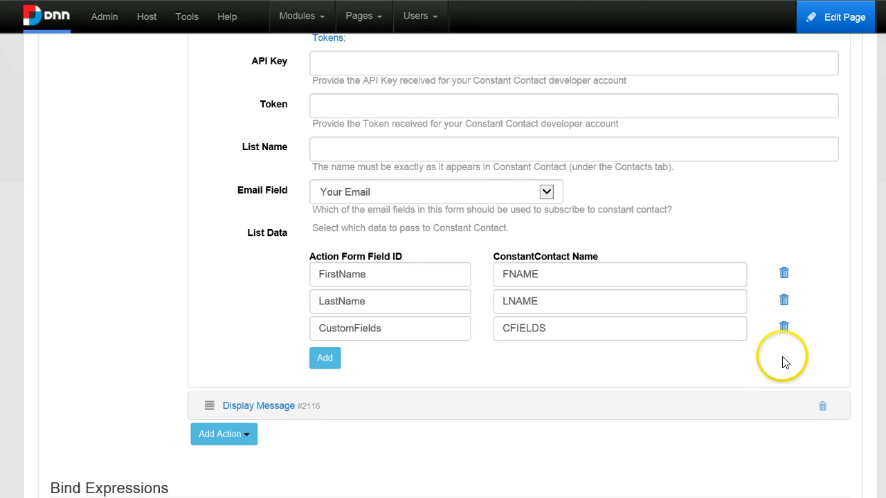
{"action": "left_click", "coordinate": [782, 332]}
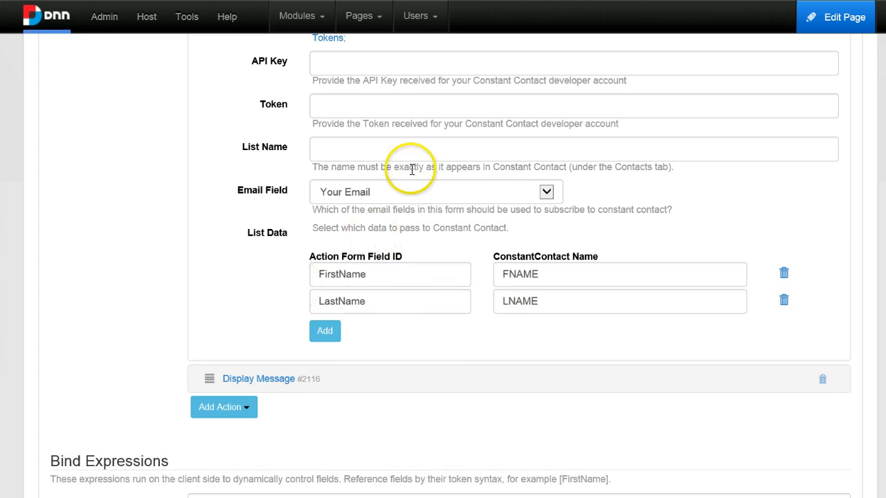
Choose Your Email as the subscriber email field
{"action": "left_click", "coordinate": [392, 195]}
{"action": "left_click", "coordinate": [392, 192]}
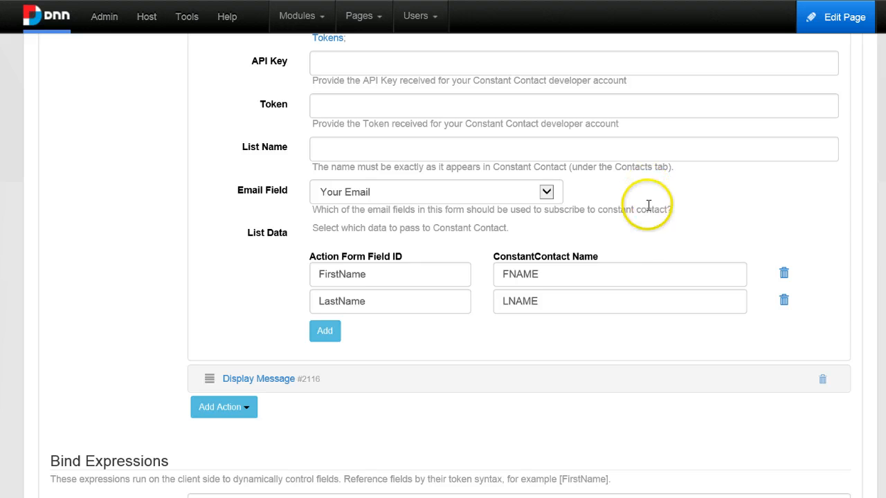
{"action": "scroll", "coordinate": [647, 206], "scroll_direction": "up", "scroll_amount": 1}
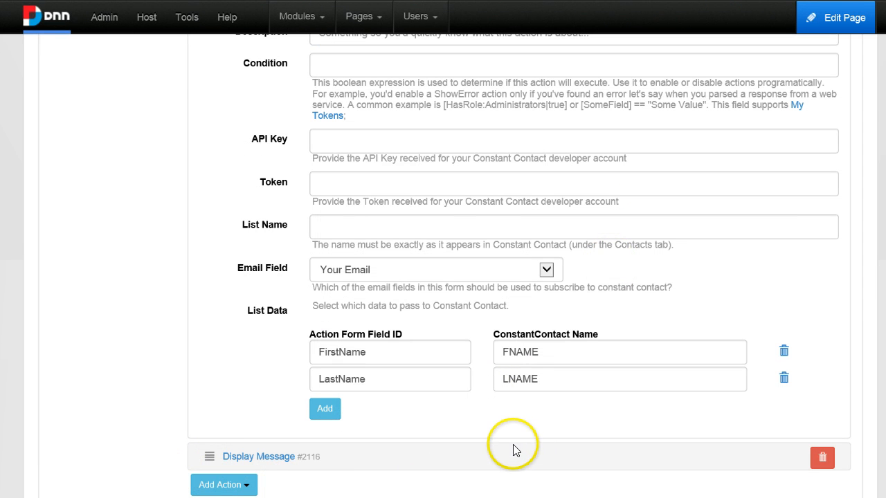
{"action": "scroll", "coordinate": [513, 451], "scroll_direction": "up", "scroll_amount": 1}
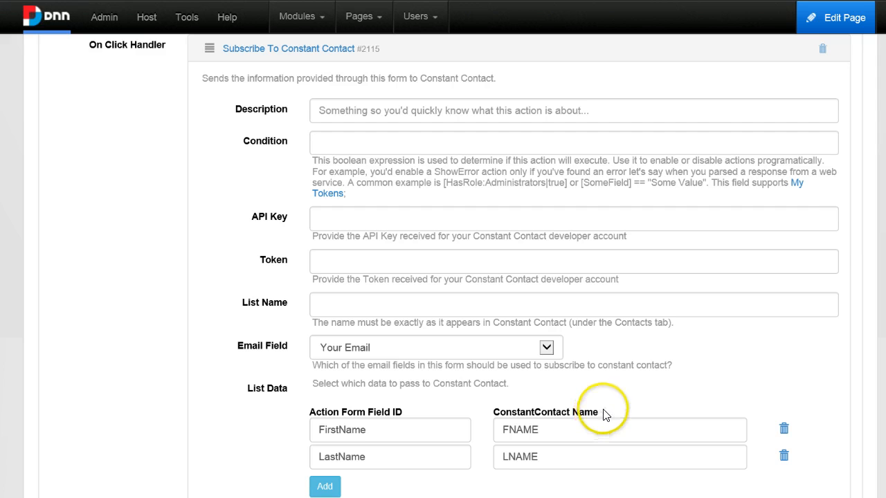
{"action": "left_click", "coordinate": [373, 218]}
Search Google for 'constant contact developer' and open the API Keys sitelink
{"action": "left_click", "coordinate": [365, 263]}
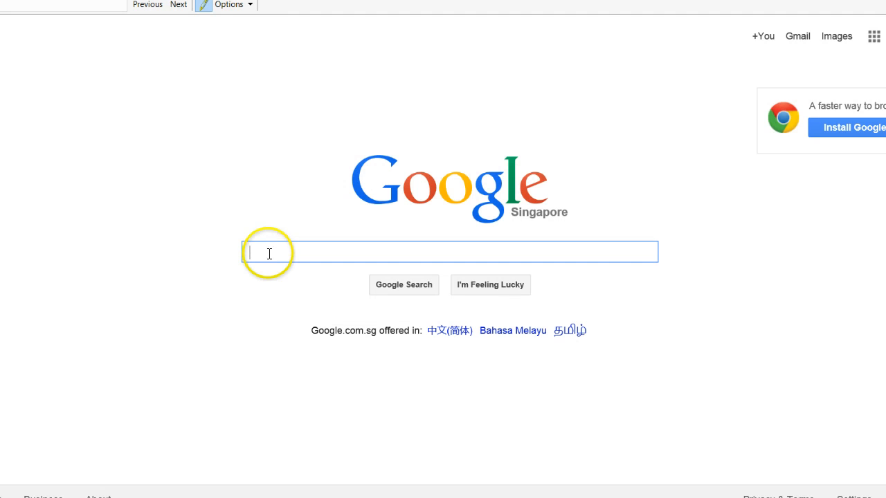
{"action": "type", "text": "consta"}
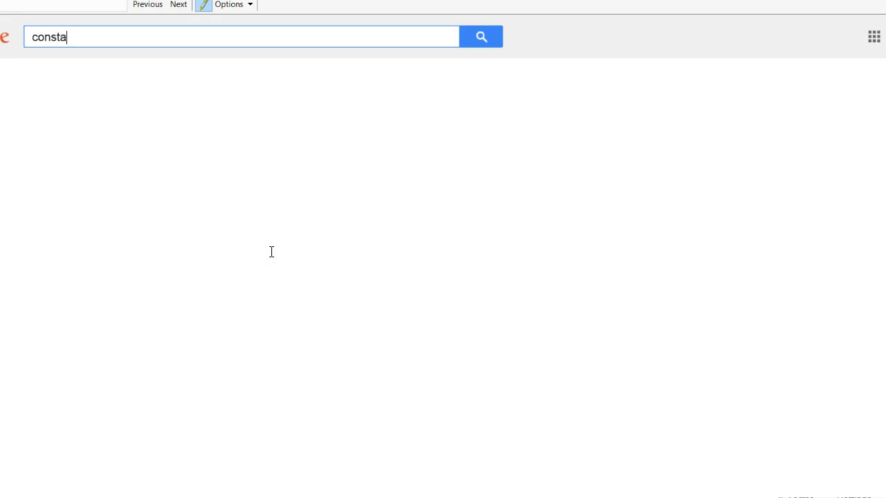
{"action": "type", "text": "nt con"}
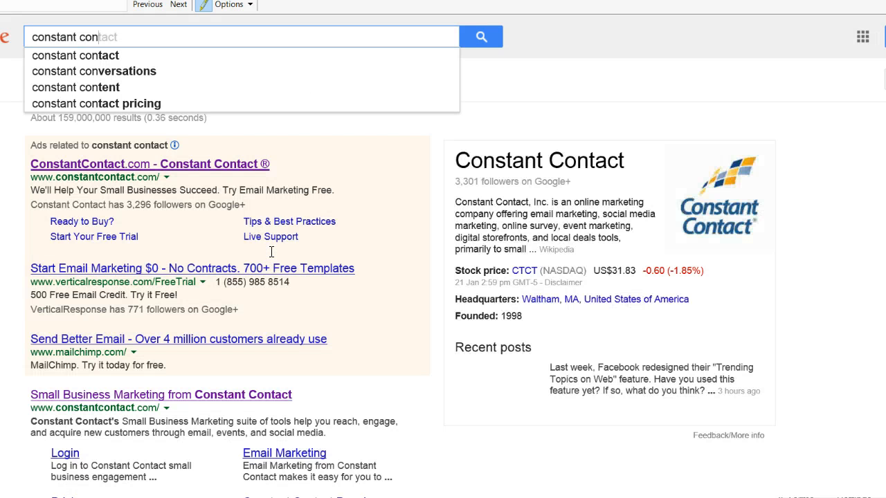
{"action": "type", "text": "tact developer"}
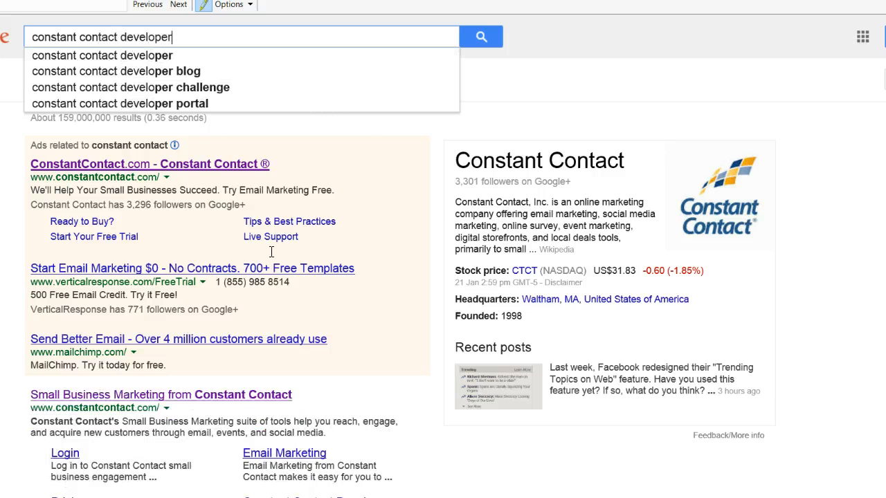
{"action": "key", "text": "Return"}
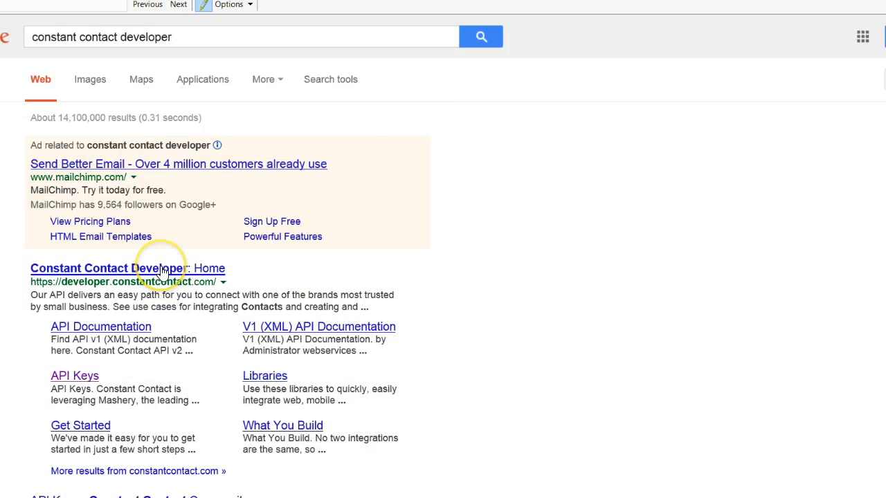
{"action": "left_click", "coordinate": [79, 377]}
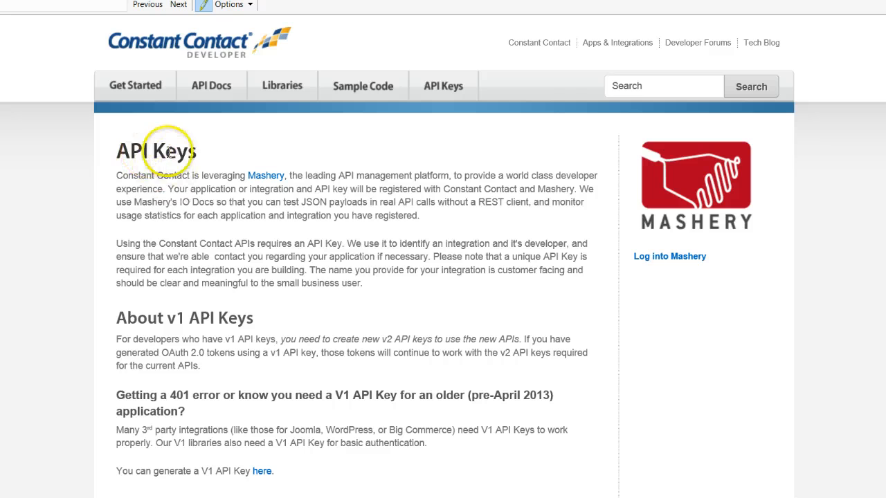
Follow the 'here' link to My API Keys to generate the API key and access token
{"action": "left_click", "coordinate": [123, 203]}
{"action": "scroll", "coordinate": [208, 203], "scroll_direction": "down", "scroll_amount": 3}
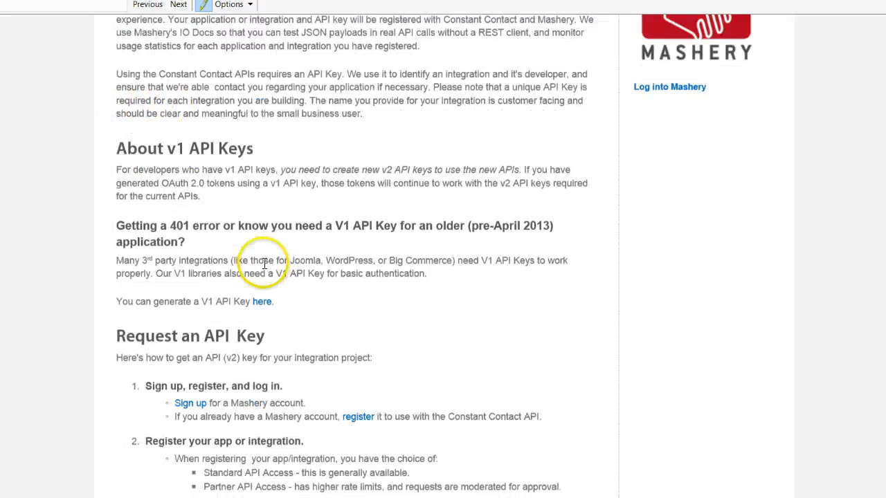
{"action": "scroll", "coordinate": [305, 225], "scroll_direction": "down", "scroll_amount": 1}
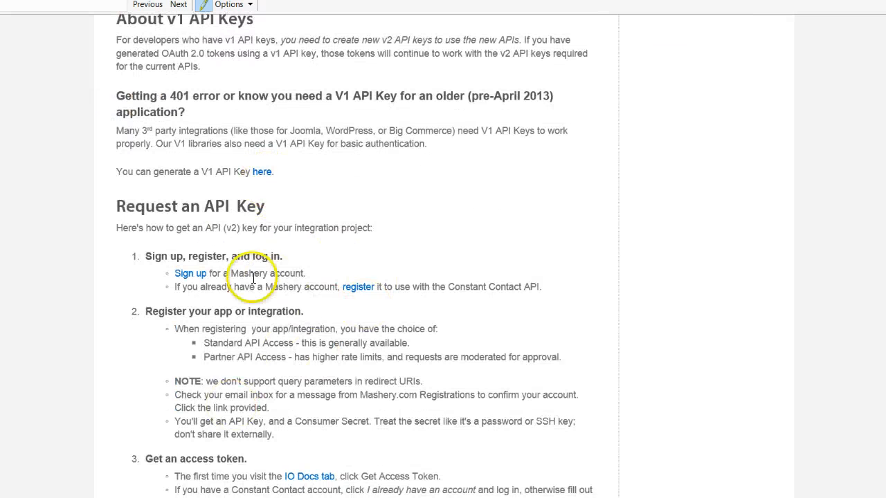
{"action": "left_click", "coordinate": [261, 175]}
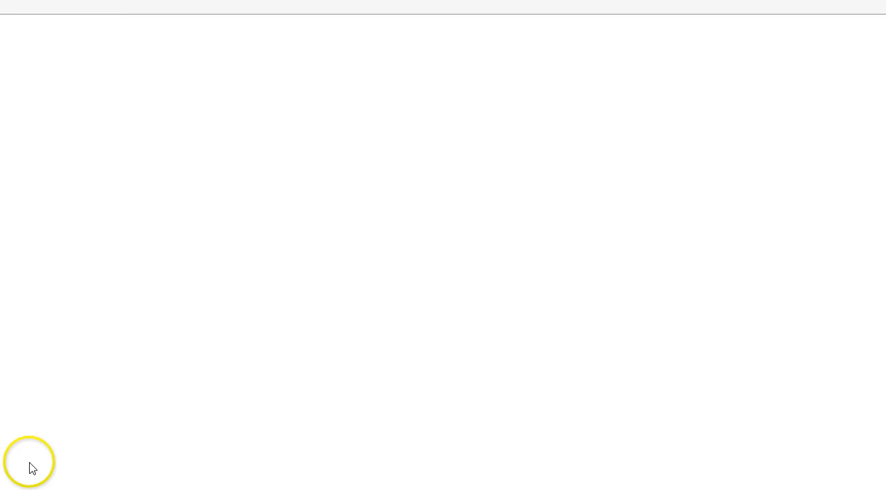
{"action": "scroll", "coordinate": [519, 284], "scroll_direction": "down", "scroll_amount": 4}
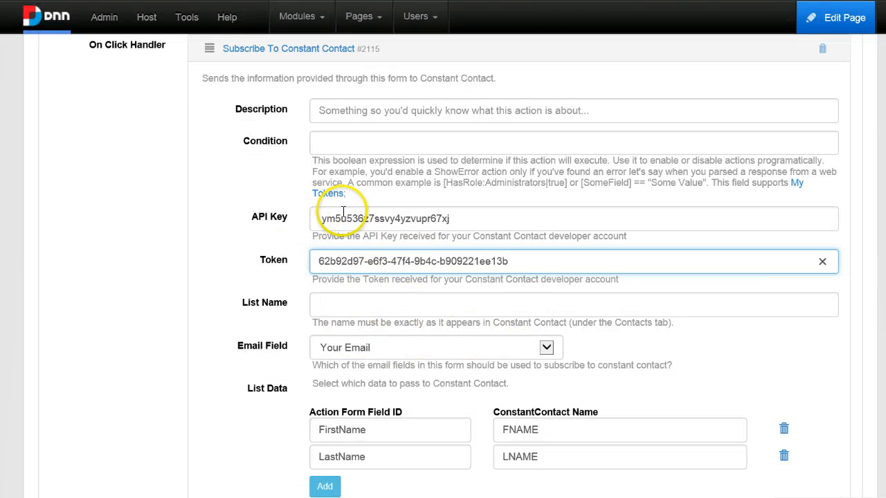
Verify the pasted API key and token, then move to the empty List Name field
{"action": "left_click", "coordinate": [344, 211]}
{"action": "left_click", "coordinate": [368, 237]}
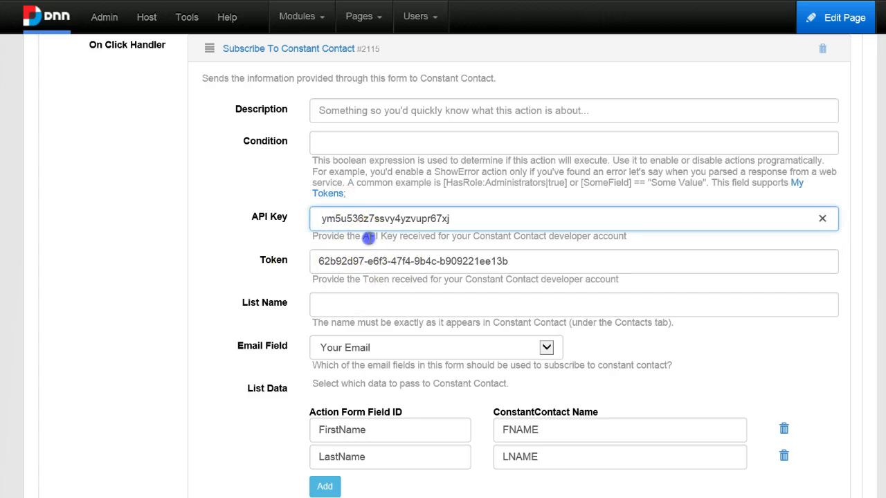
{"action": "left_click", "coordinate": [365, 304]}
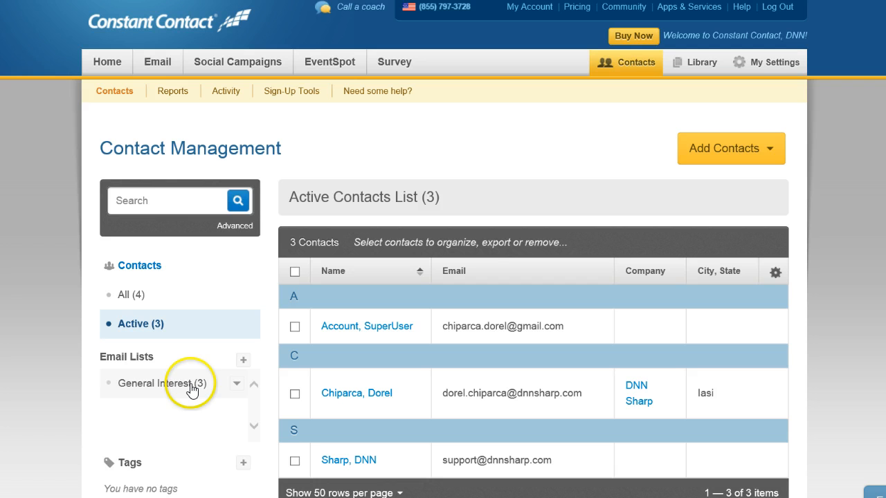
Select the General Interest list name in Constant Contact's Contacts section
{"action": "left_click_drag", "start_coordinate": [192, 386], "coordinate": [173, 392]}
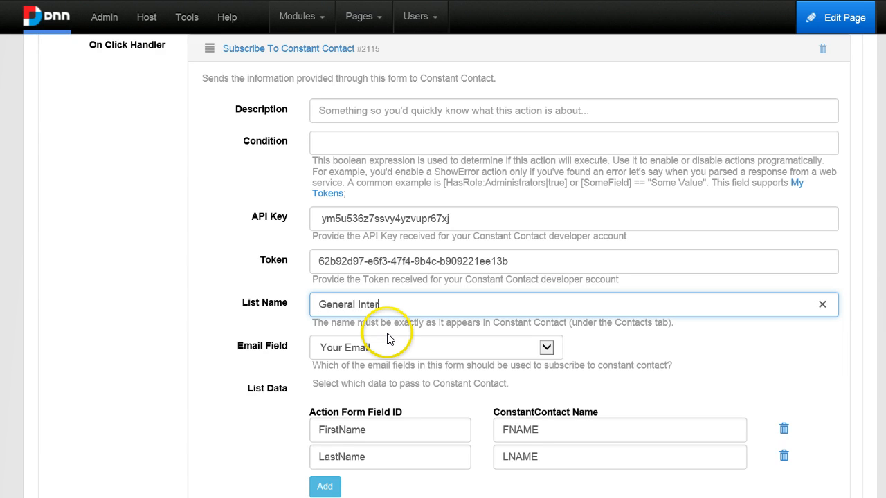
Review the Display Message action's subscription confirmation and save the form settings
{"action": "scroll", "coordinate": [360, 312], "scroll_direction": "down", "scroll_amount": 3}
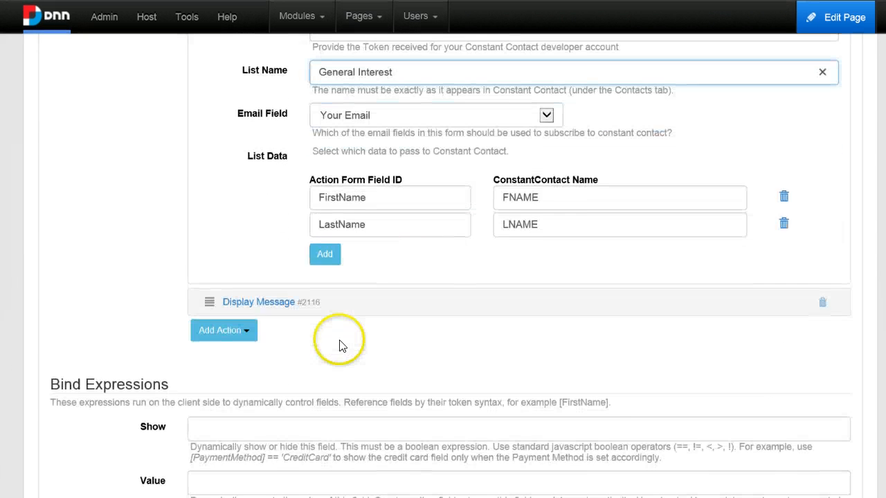
{"action": "left_click", "coordinate": [260, 303]}
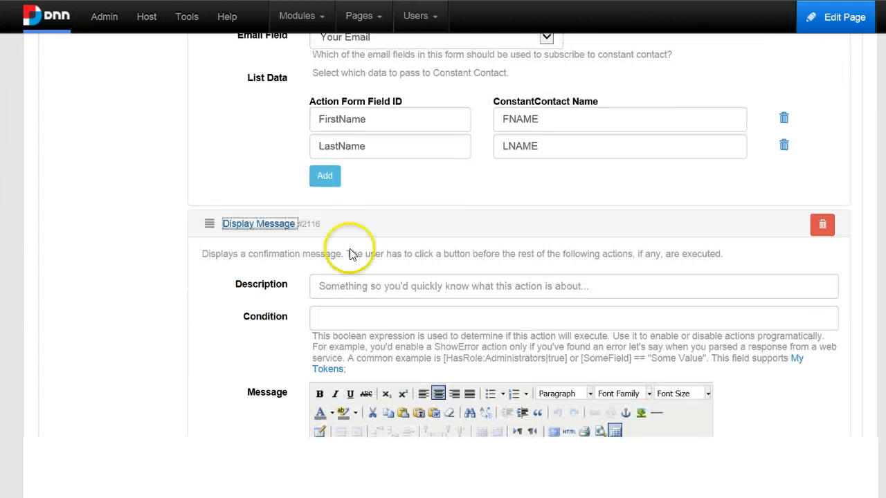
{"action": "scroll", "coordinate": [409, 263], "scroll_direction": "down", "scroll_amount": 3}
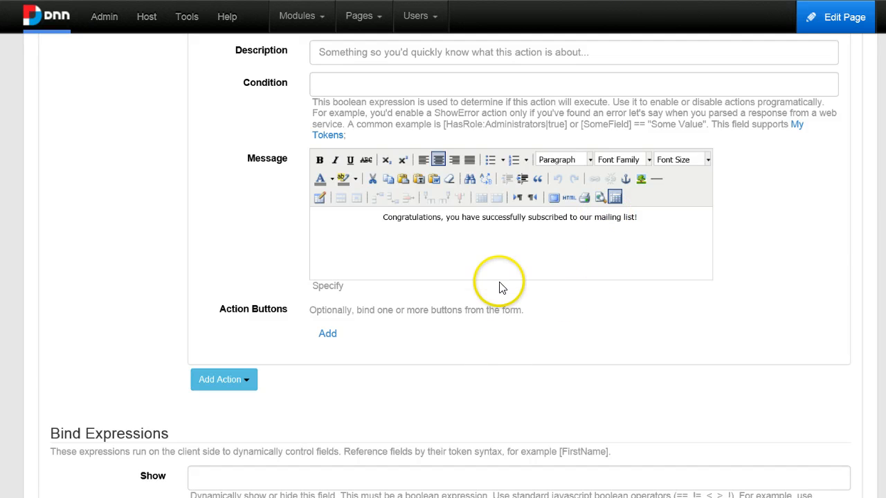
{"action": "scroll", "coordinate": [501, 287], "scroll_direction": "up", "scroll_amount": 3}
{"action": "left_click", "coordinate": [266, 228]}
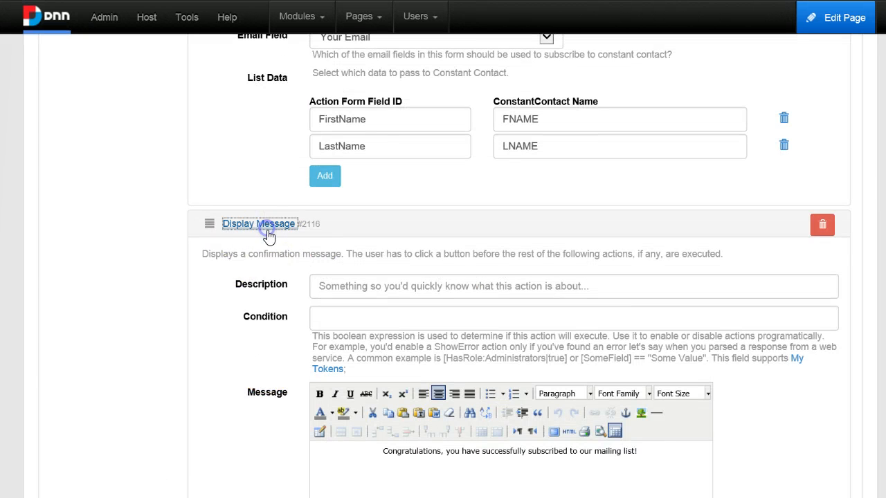
{"action": "scroll", "coordinate": [280, 253], "scroll_direction": "up", "scroll_amount": 1}
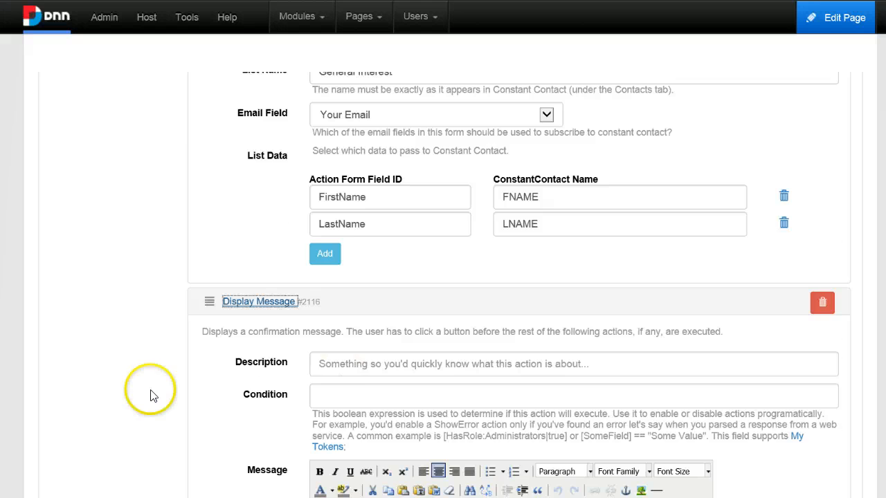
{"action": "scroll", "coordinate": [151, 395], "scroll_direction": "up", "scroll_amount": 4}
{"action": "scroll", "coordinate": [439, 374], "scroll_direction": "down", "scroll_amount": 18}
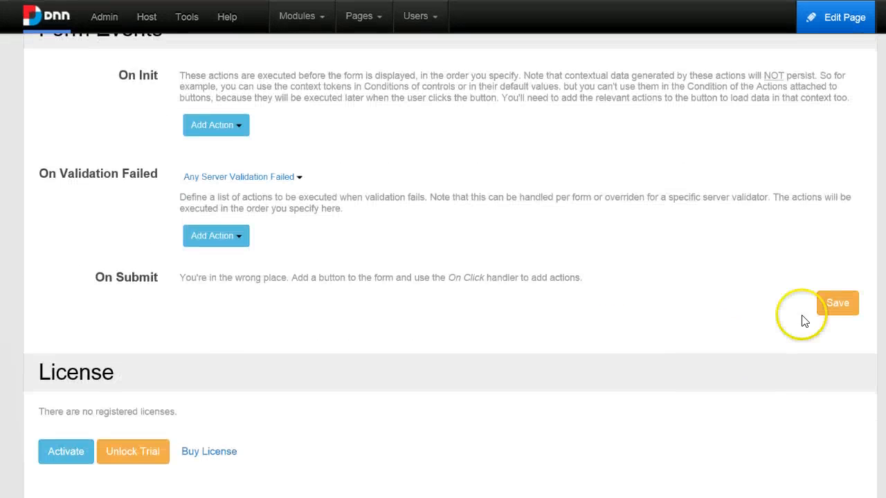
{"action": "left_click", "coordinate": [834, 306]}
{"action": "scroll", "coordinate": [827, 322], "scroll_direction": "down", "scroll_amount": 1}
{"action": "scroll", "coordinate": [413, 412], "scroll_direction": "down", "scroll_amount": 15}
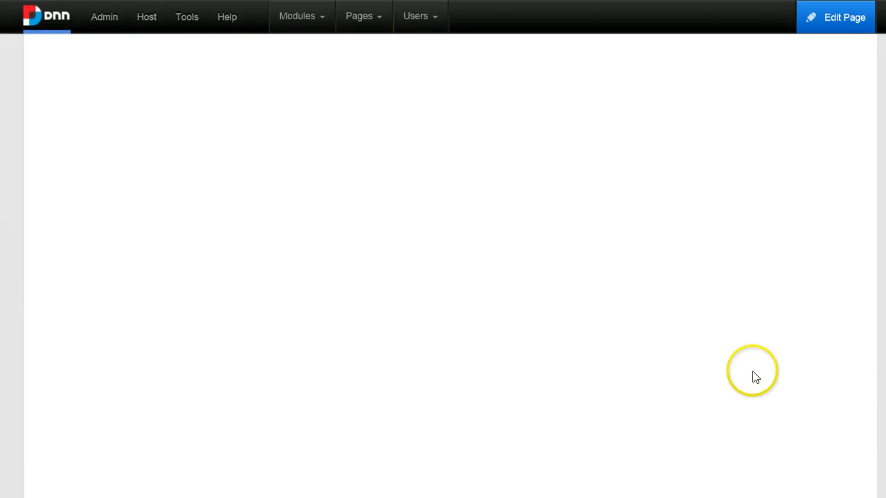
{"action": "scroll", "coordinate": [781, 371], "scroll_direction": "up", "scroll_amount": 3}
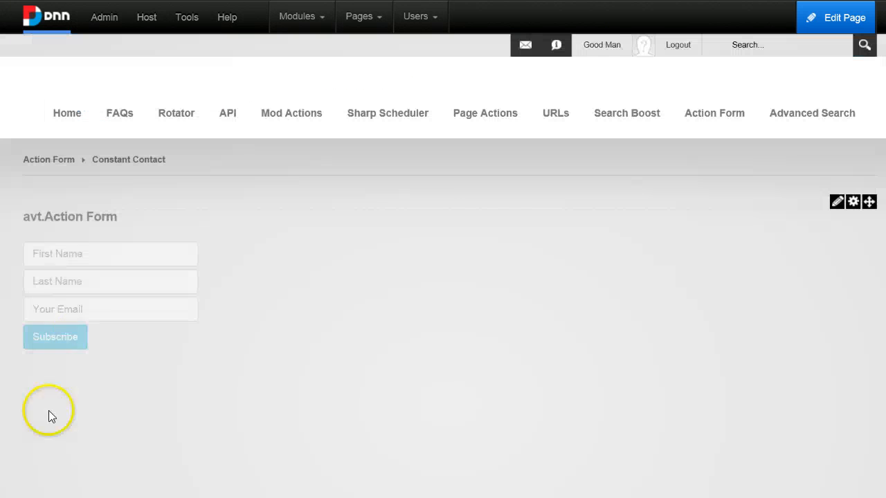
Submit a test subscription on the live Action Form and get the 'successfully subscribed' message
{"action": "left_click", "coordinate": [81, 312]}
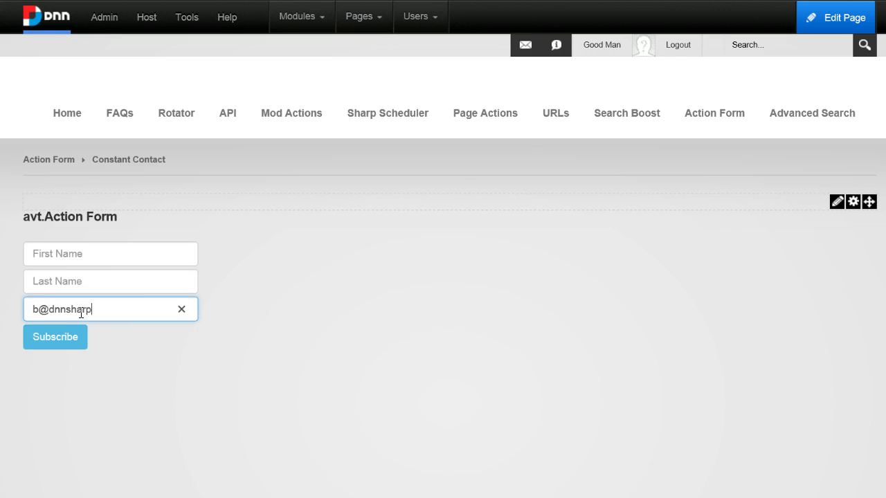
{"action": "left_click", "coordinate": [47, 338]}
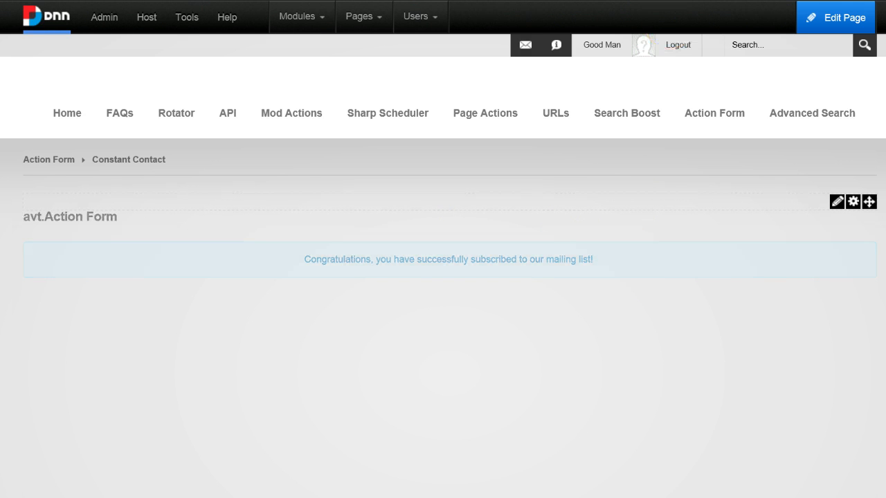
{"action": "left_click", "coordinate": [632, 1]}
{"action": "scroll", "coordinate": [457, 239], "scroll_direction": "down", "scroll_amount": 2}
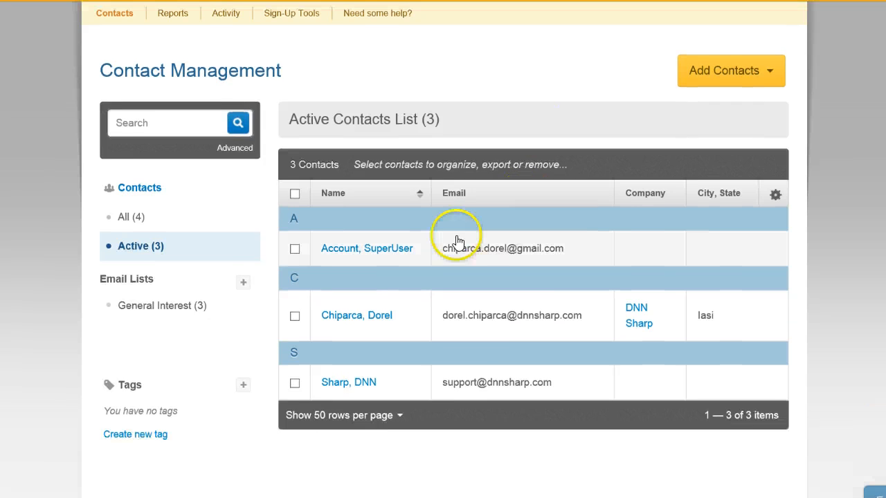
{"action": "scroll", "coordinate": [443, 245], "scroll_direction": "up", "scroll_amount": 2}
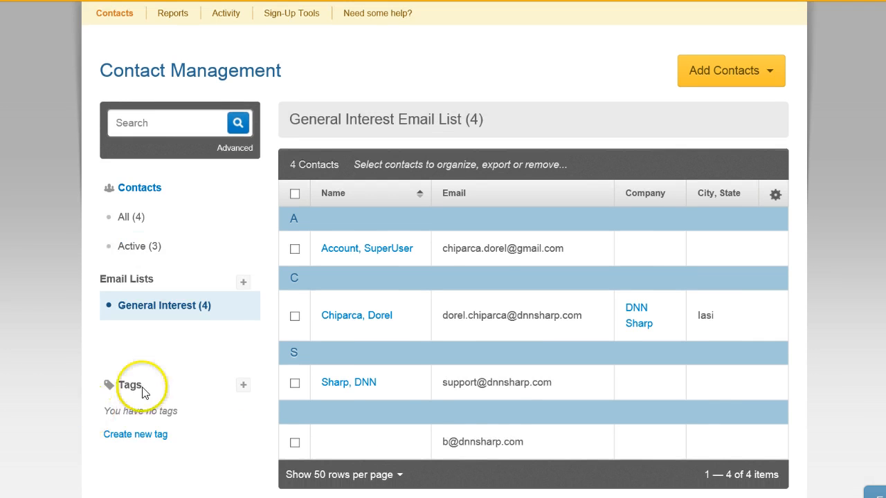
{"action": "scroll", "coordinate": [305, 389], "scroll_direction": "down", "scroll_amount": 1}
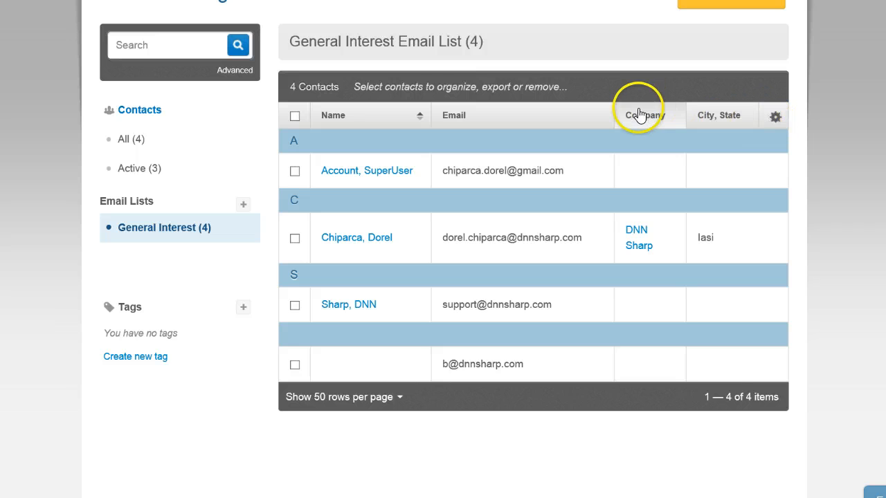
{"action": "left_click", "coordinate": [490, 1]}
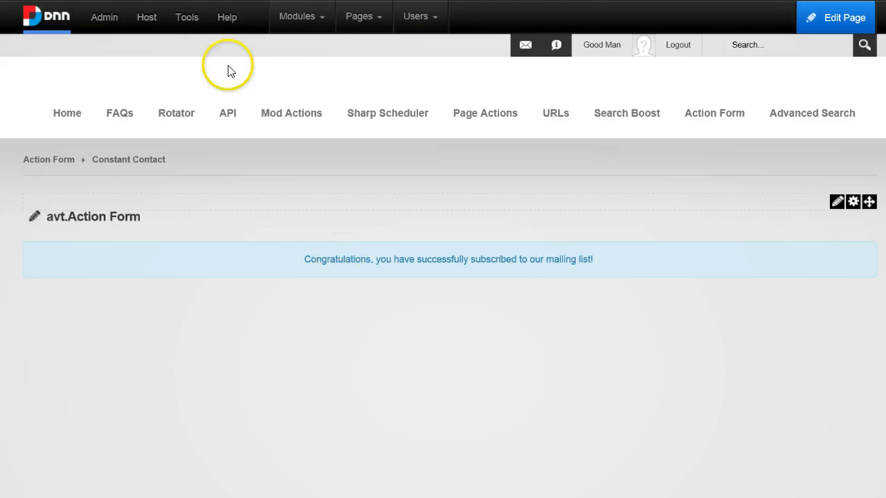
Add a new avt.ActionForm module to the Constant Contact page
{"action": "mouse_move", "coordinate": [317, 24]}
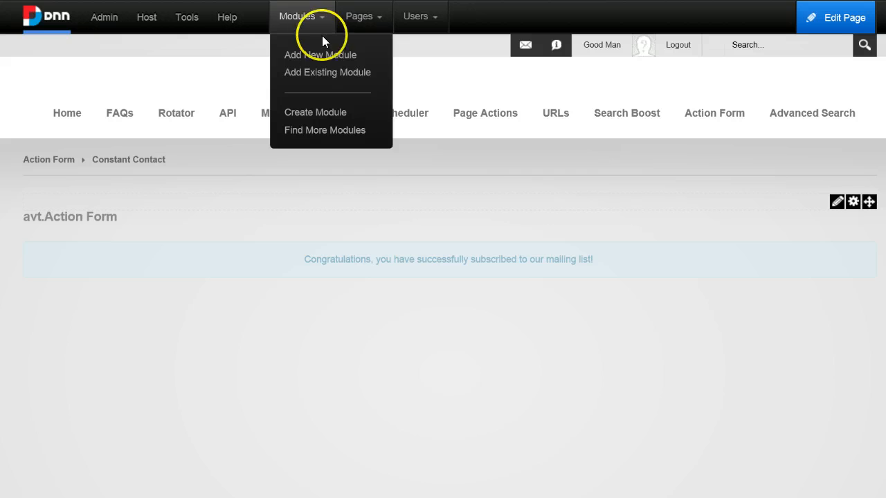
{"action": "left_click", "coordinate": [313, 57]}
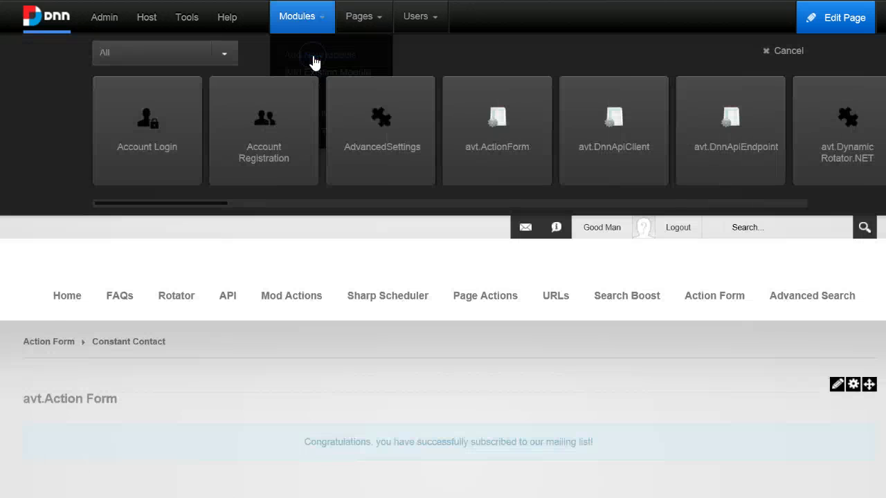
{"action": "left_click", "coordinate": [539, 86]}
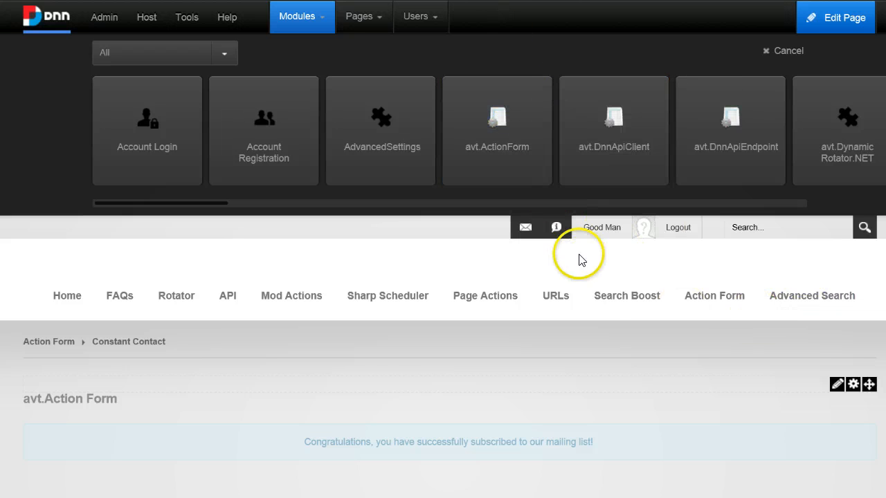
{"action": "mouse_move", "coordinate": [524, 296]}
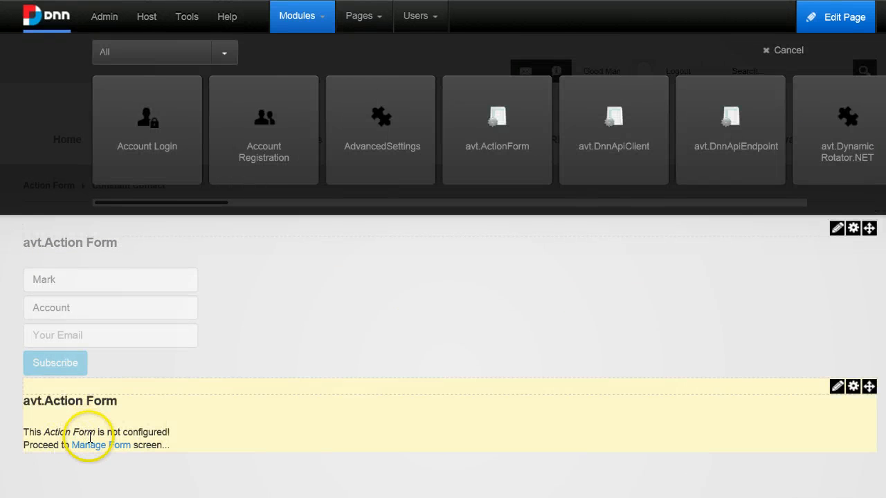
Set up the new module's form from the Registration Form template
{"action": "left_click", "coordinate": [84, 445]}
{"action": "scroll", "coordinate": [322, 358], "scroll_direction": "down", "scroll_amount": 3}
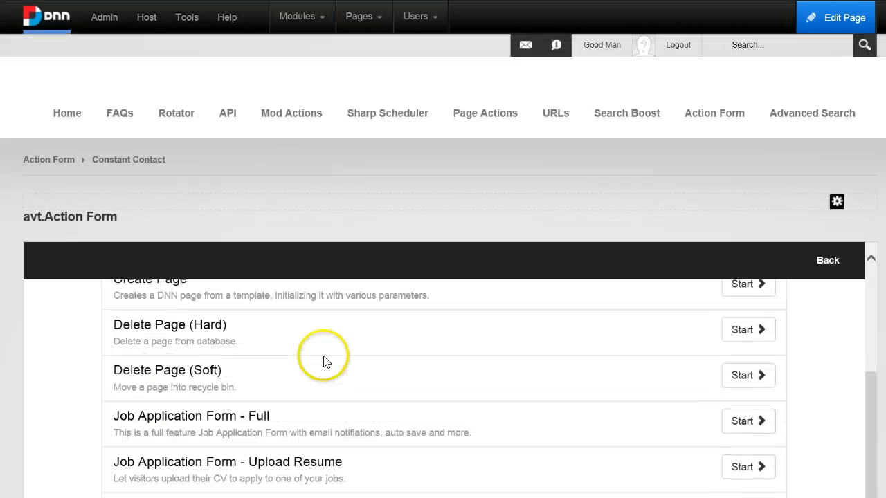
{"action": "scroll", "coordinate": [324, 362], "scroll_direction": "up", "scroll_amount": 3}
{"action": "scroll", "coordinate": [756, 344], "scroll_direction": "down", "scroll_amount": 8}
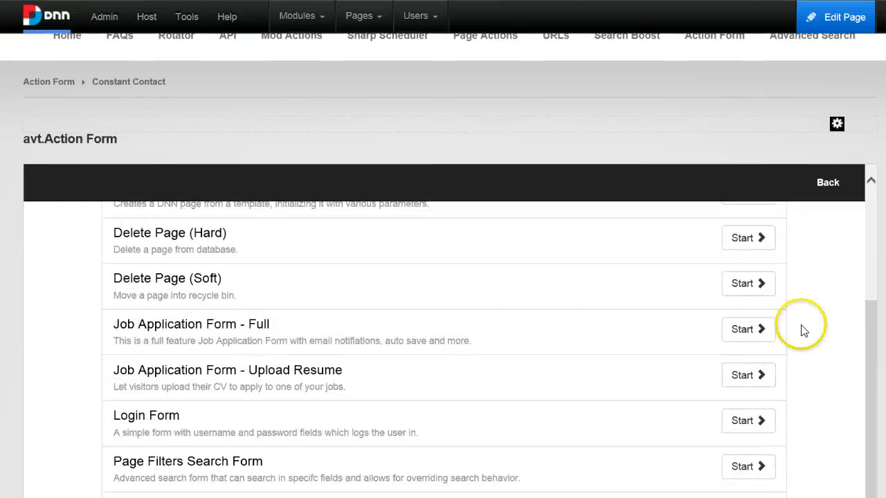
{"action": "scroll", "coordinate": [553, 287], "scroll_direction": "down", "scroll_amount": 3}
{"action": "scroll", "coordinate": [360, 281], "scroll_direction": "up", "scroll_amount": 2}
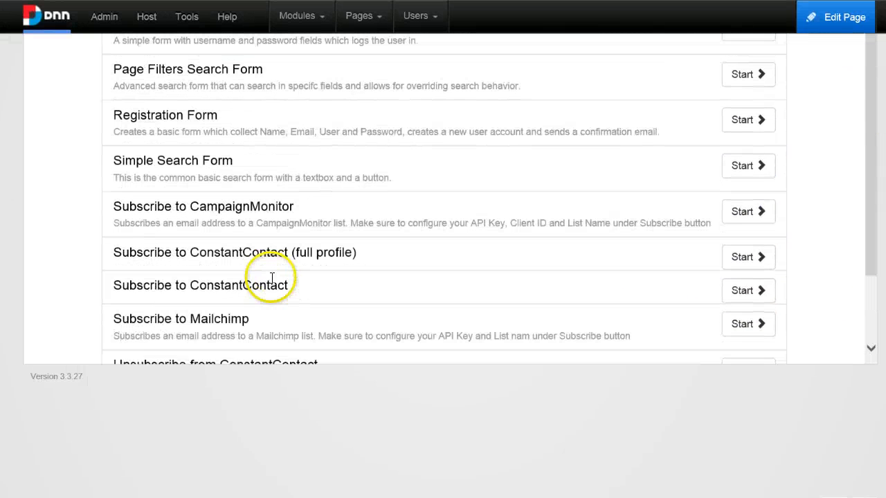
{"action": "left_click", "coordinate": [748, 126]}
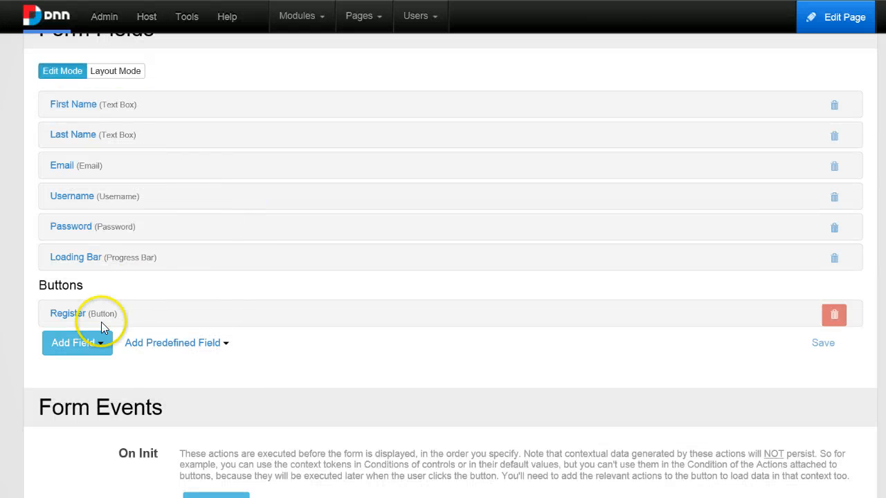
Show the Register button's On Click actions and list the Email actions, including Subscribe To Constant Contact
{"action": "left_click", "coordinate": [72, 315]}
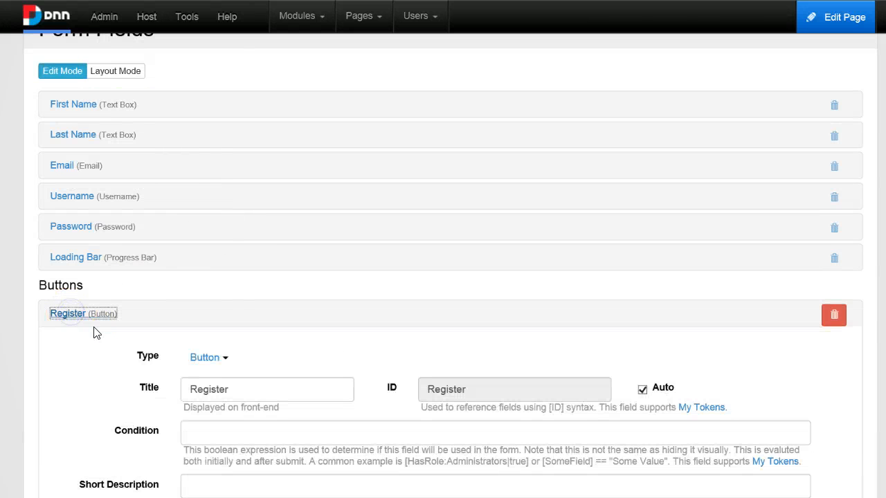
{"action": "scroll", "coordinate": [92, 331], "scroll_direction": "down", "scroll_amount": 8}
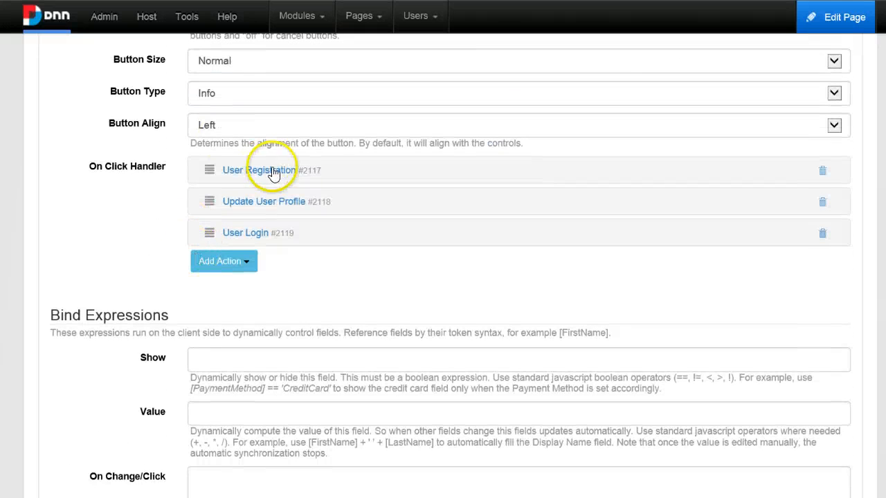
{"action": "left_click", "coordinate": [252, 202]}
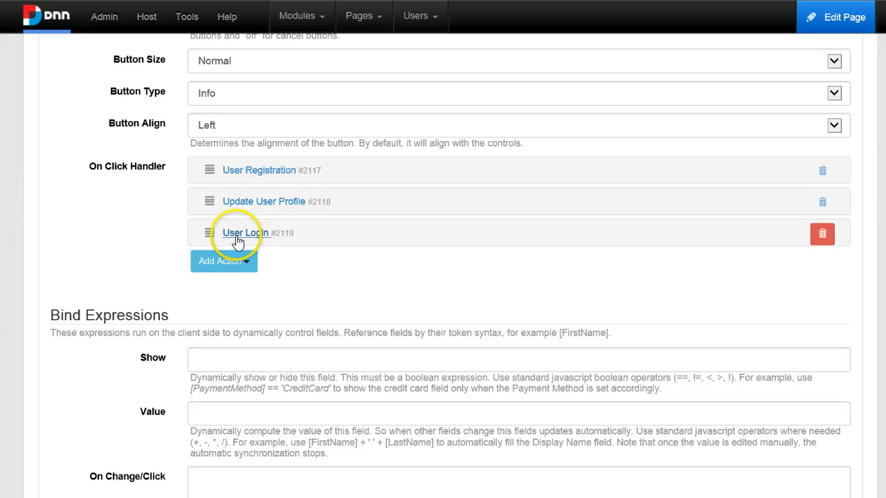
{"action": "left_click", "coordinate": [228, 262]}
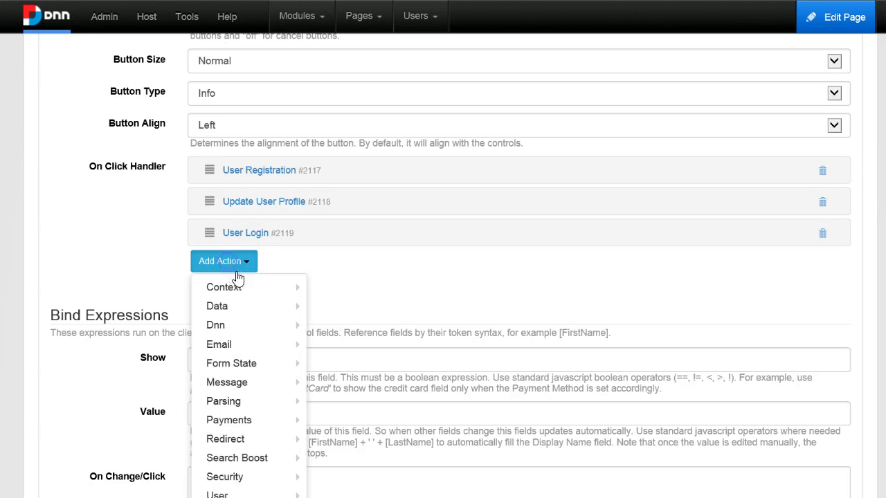
{"action": "mouse_move", "coordinate": [247, 315]}
{"action": "scroll", "coordinate": [247, 322], "scroll_direction": "down", "scroll_amount": 1}
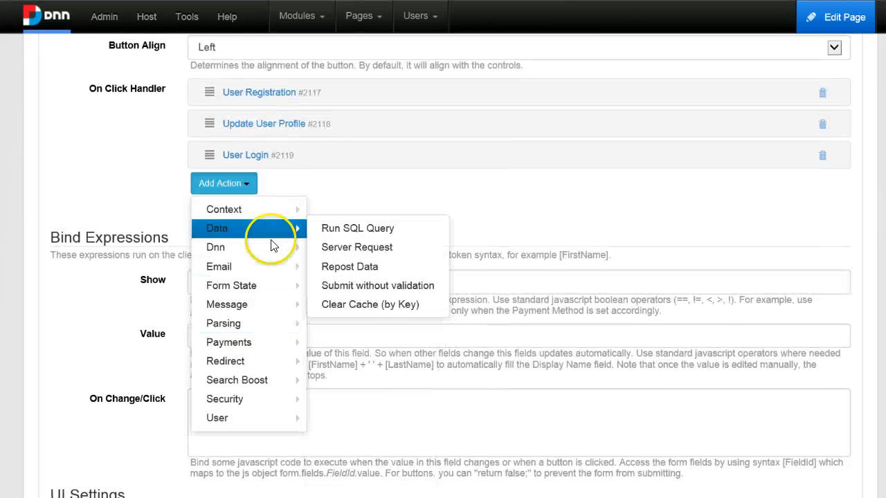
{"action": "mouse_move", "coordinate": [270, 249]}
{"action": "left_click", "coordinate": [260, 265]}
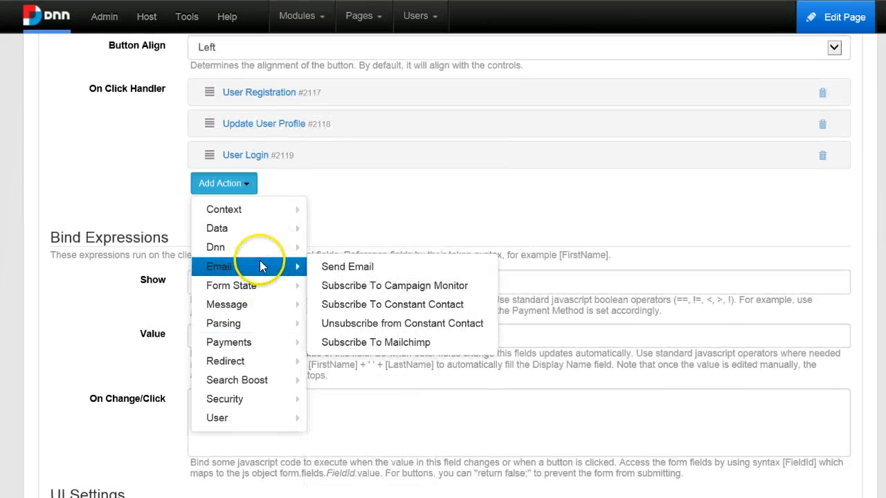
{"action": "left_click", "coordinate": [253, 263]}
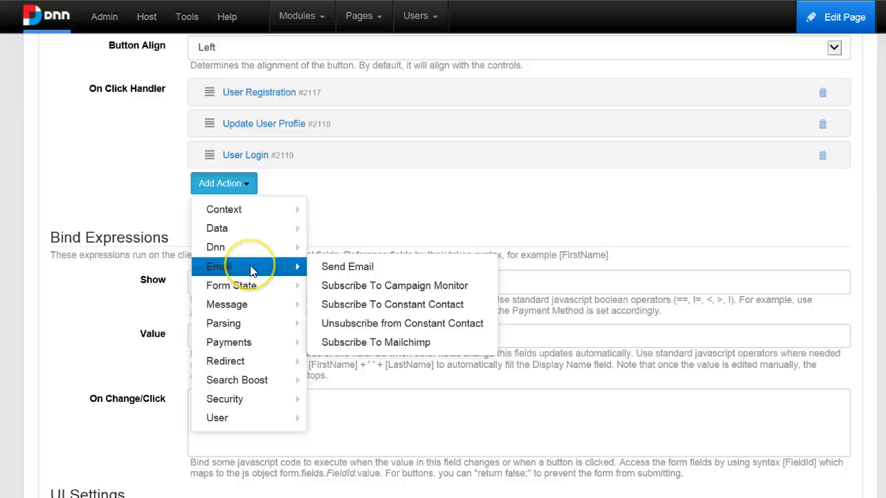
Add a Subscribe To Constant Contact action to the Register button, using the form's Email field
{"action": "left_click", "coordinate": [473, 308]}
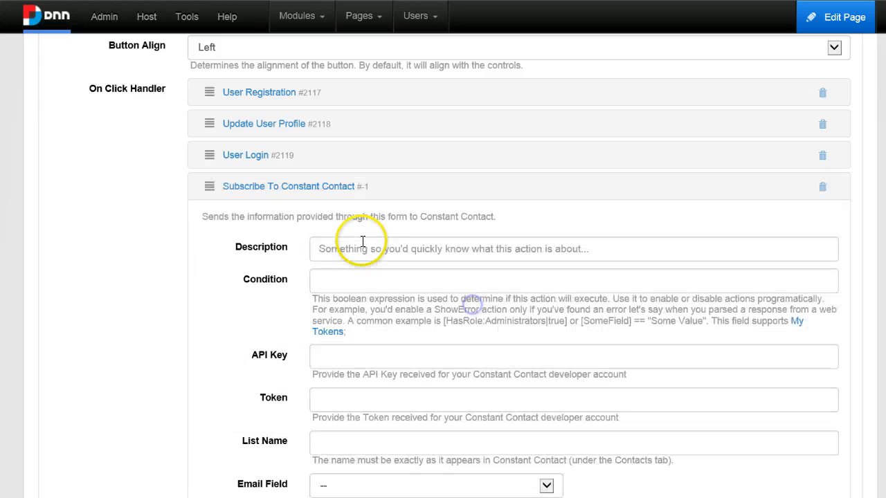
{"action": "scroll", "coordinate": [397, 353], "scroll_direction": "down", "scroll_amount": 1}
{"action": "left_click", "coordinate": [371, 405]}
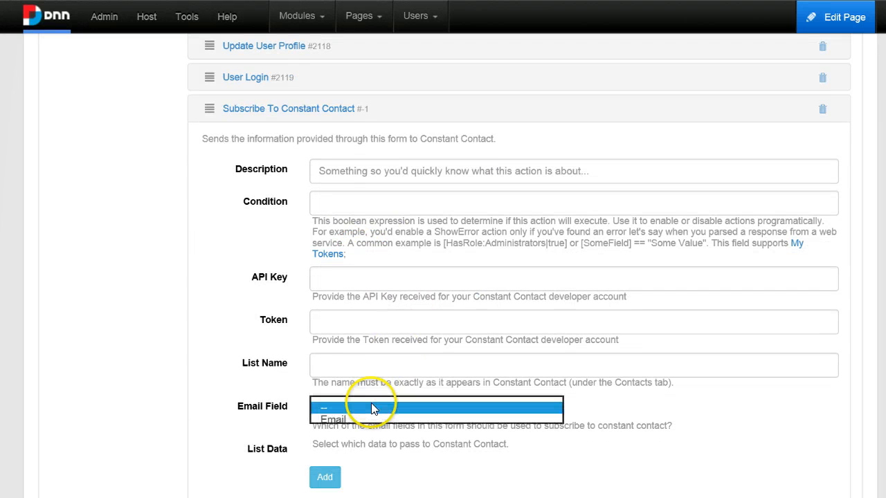
{"action": "left_click", "coordinate": [349, 419]}
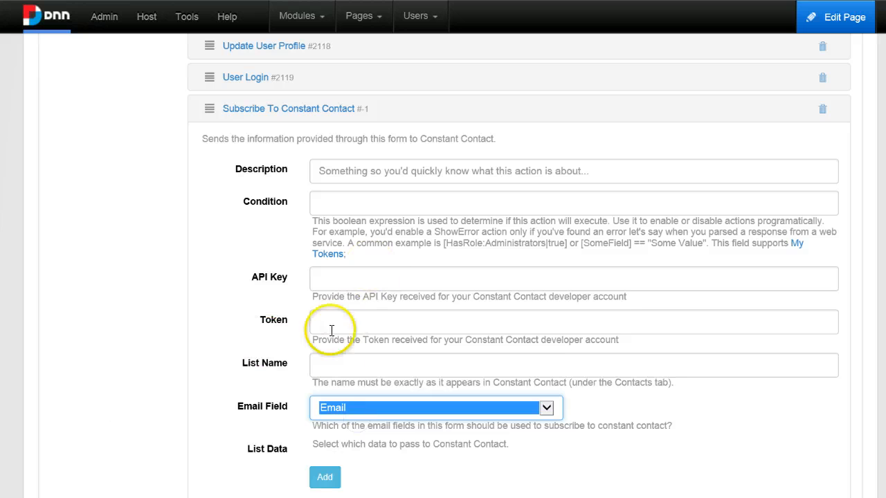
{"action": "left_click", "coordinate": [339, 364]}
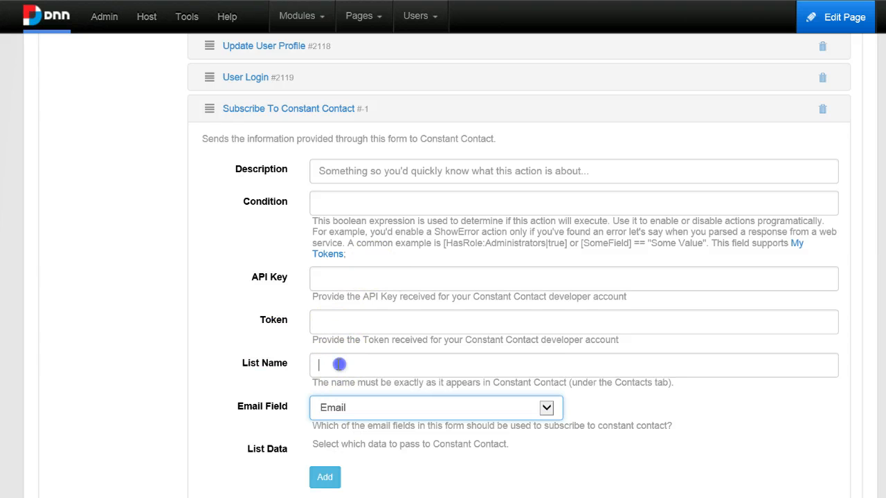
{"action": "left_click", "coordinate": [344, 280]}
{"action": "scroll", "coordinate": [350, 284], "scroll_direction": "down", "scroll_amount": 1}
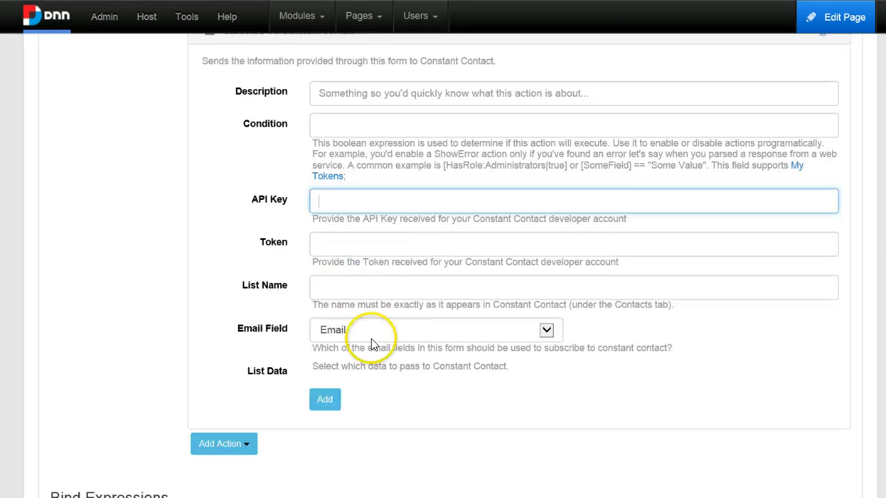
{"action": "scroll", "coordinate": [338, 421], "scroll_direction": "down", "scroll_amount": 1}
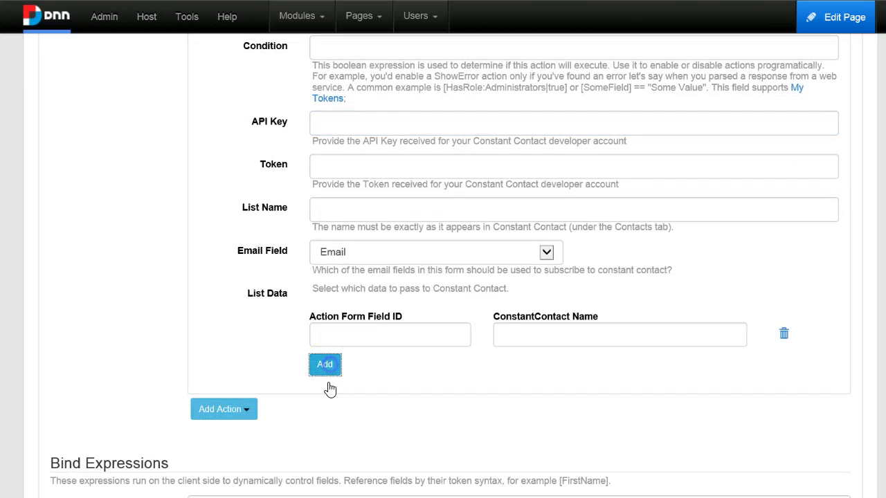
Add List Data rows until four empty mapping rows exist
{"action": "left_click", "coordinate": [328, 363]}
{"action": "left_click", "coordinate": [324, 391]}
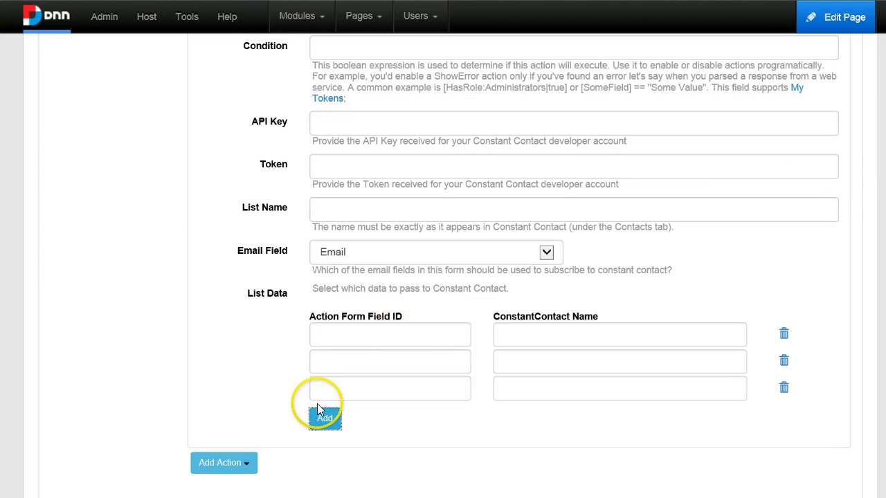
{"action": "left_click", "coordinate": [325, 417]}
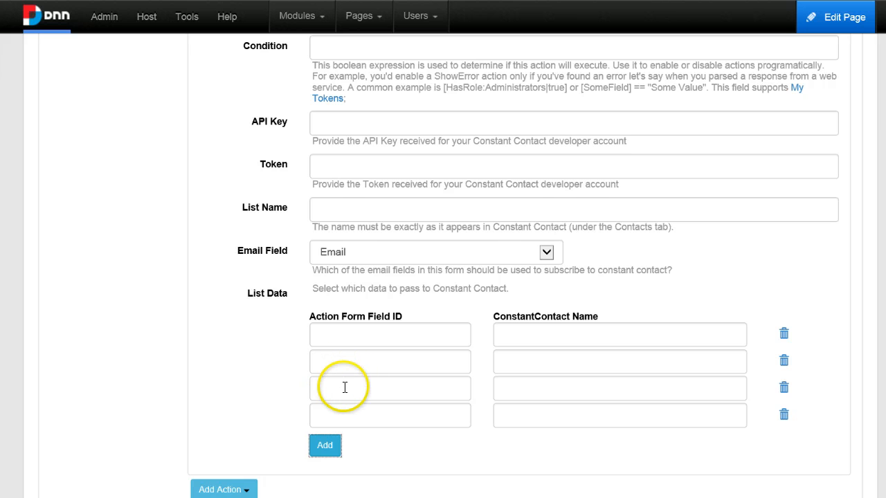
{"action": "scroll", "coordinate": [350, 399], "scroll_direction": "down", "scroll_amount": 1}
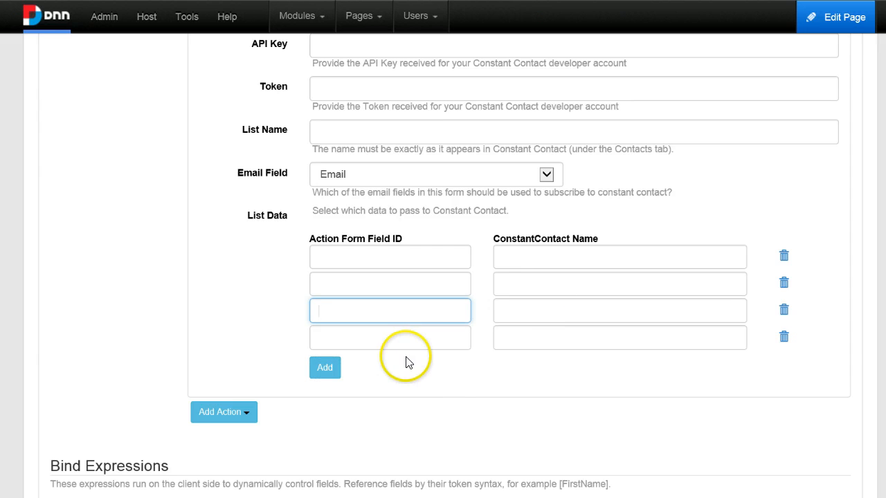
Map [User:UserId] in the third List Data row and [Portal:PortalId] in the fourth
{"action": "left_click", "coordinate": [529, 303]}
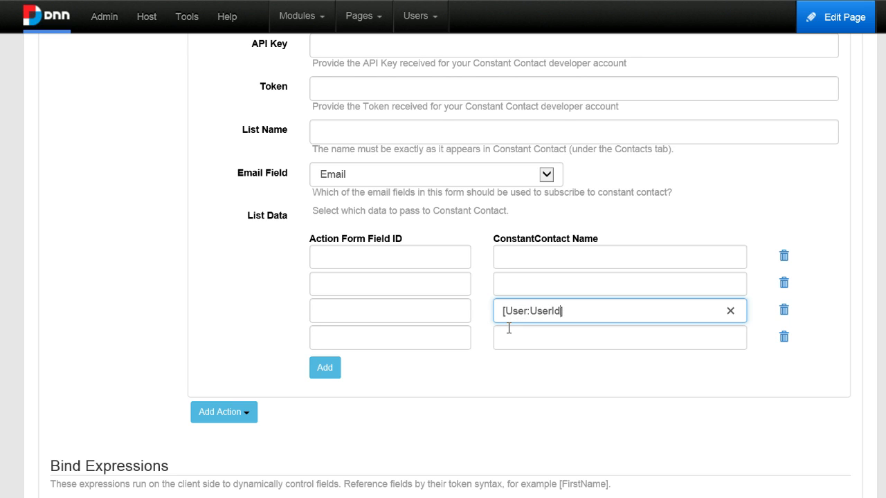
{"action": "key", "text": "Tab"}
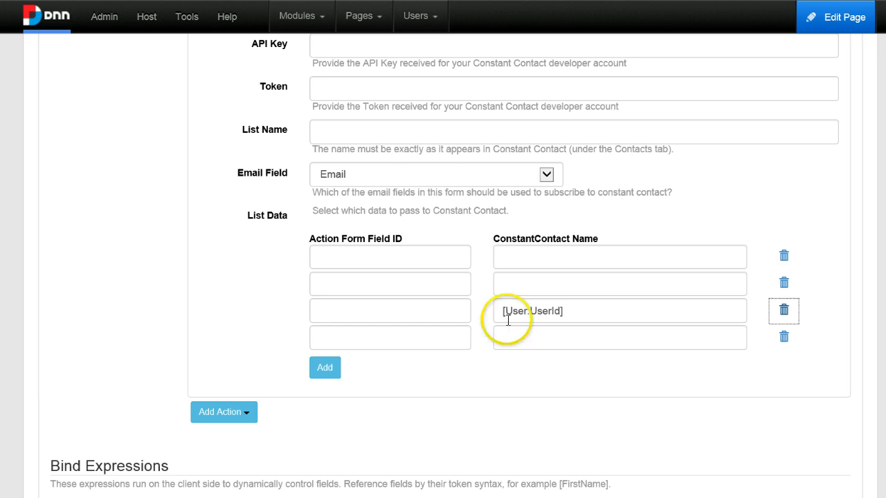
{"action": "left_click", "coordinate": [346, 312]}
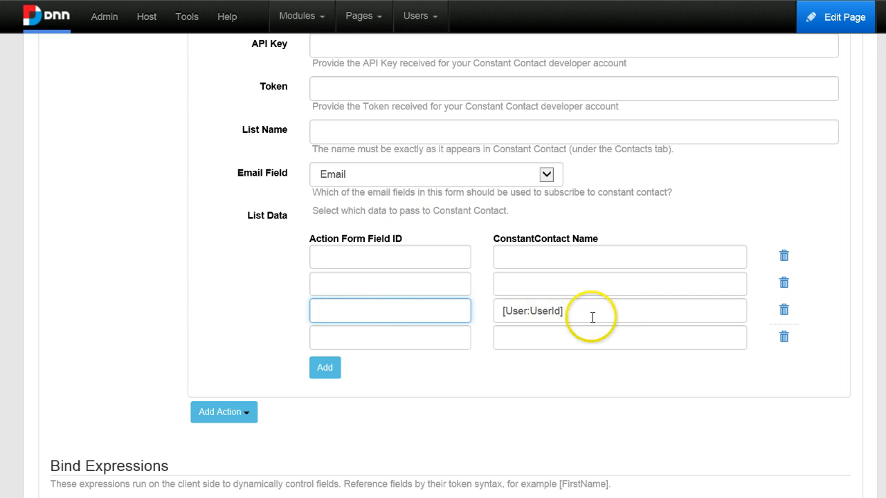
{"action": "left_click_drag", "start_coordinate": [590, 322], "coordinate": [442, 323]}
{"action": "key", "text": "ctrl+c"}
{"action": "left_click", "coordinate": [399, 308]}
{"action": "key", "text": "ctrl+v"}
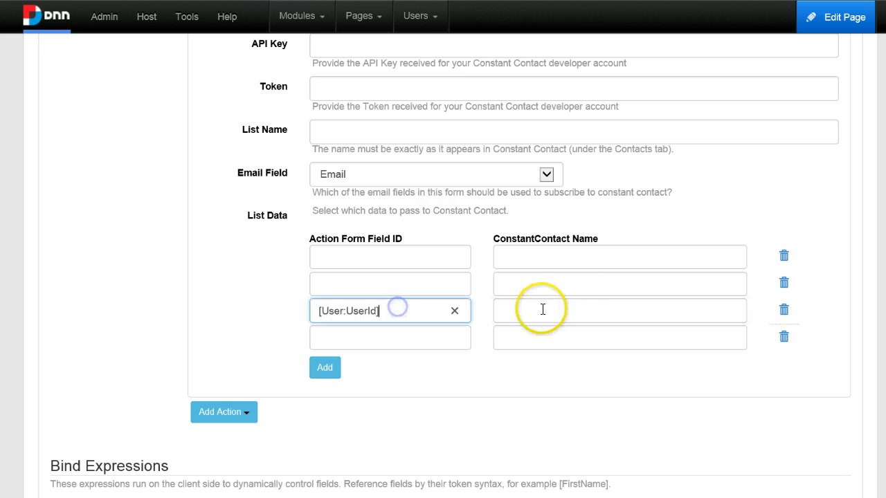
{"action": "left_click", "coordinate": [542, 309]}
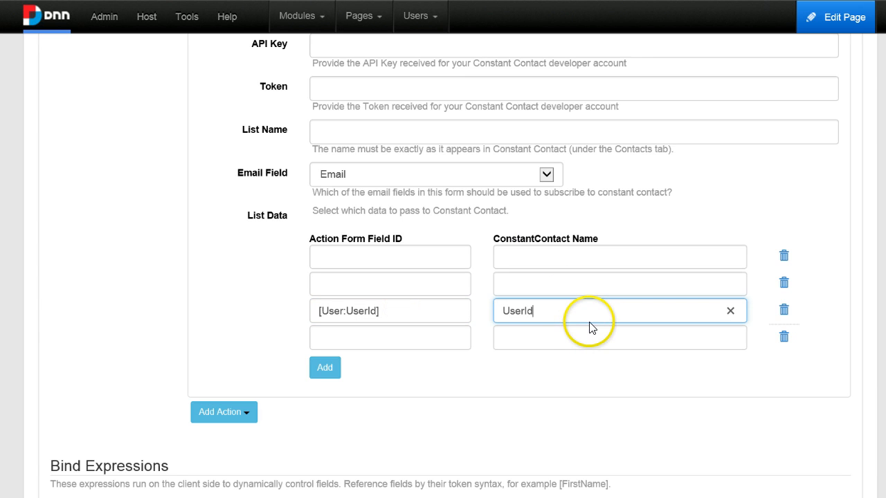
{"action": "left_click", "coordinate": [422, 342]}
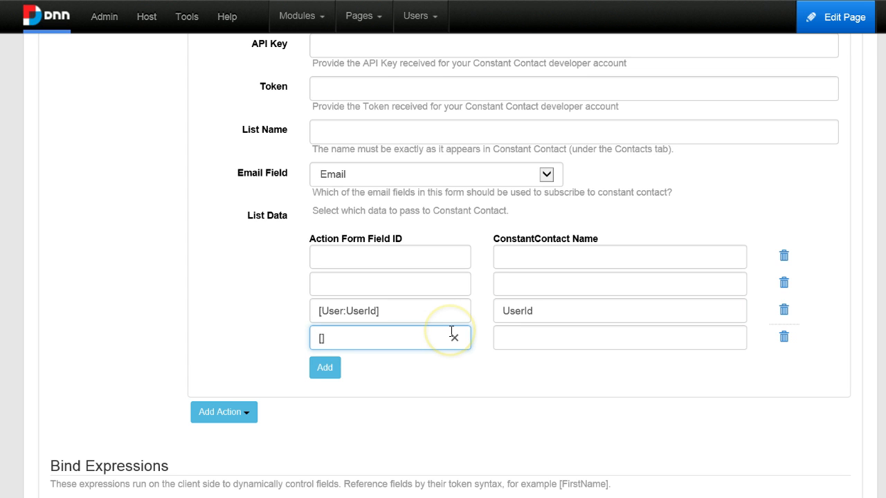
{"action": "type", "text": "[Portal:PortalId"}
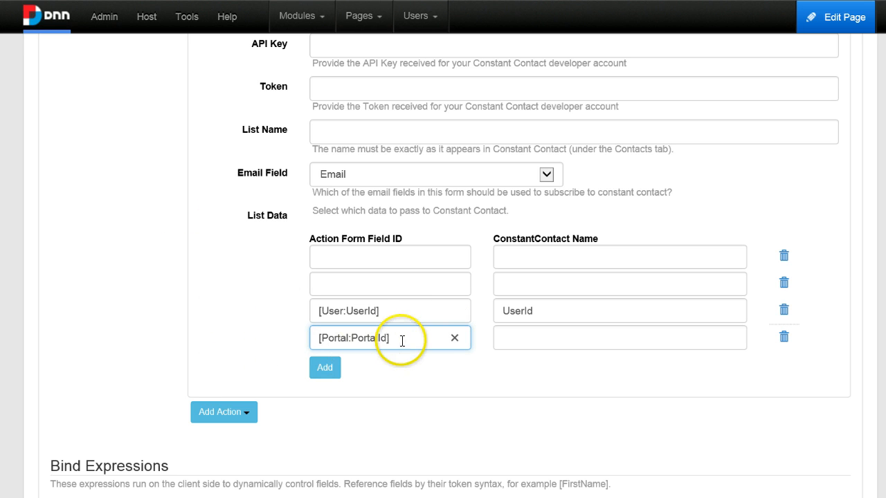
{"action": "left_click_drag", "start_coordinate": [402, 340], "coordinate": [307, 358]}
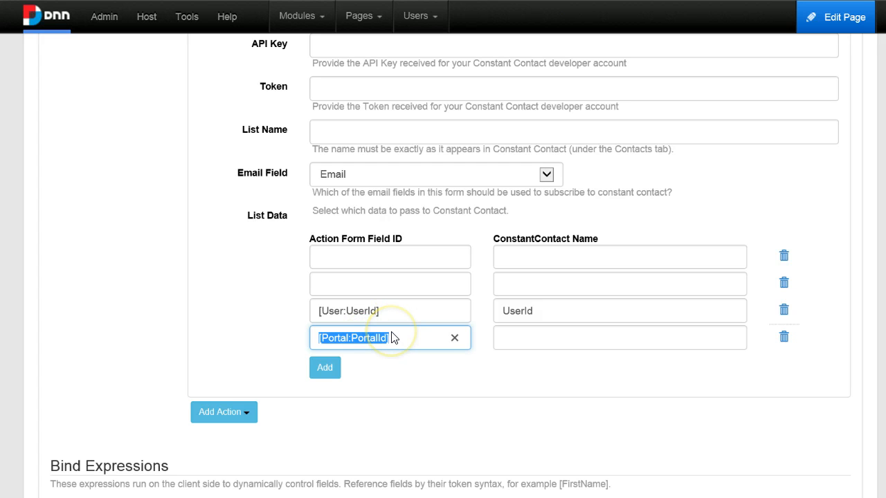
{"action": "left_click", "coordinate": [414, 340]}
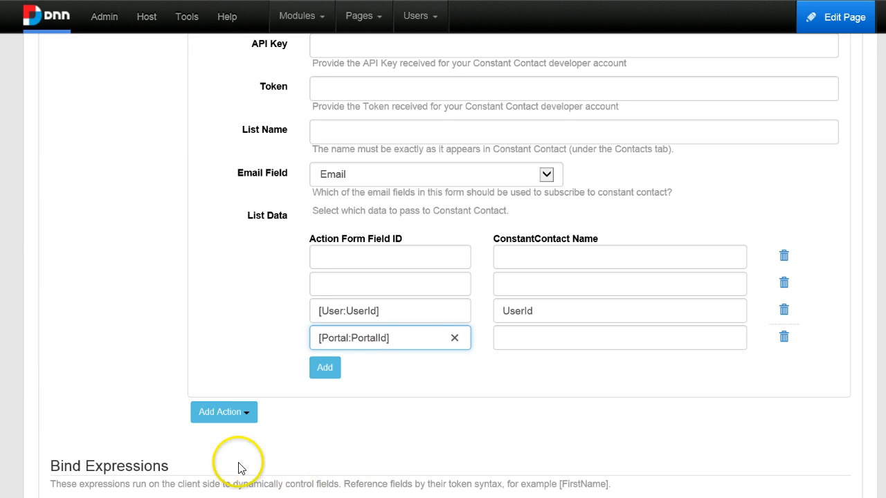
Delete all the List Data mapping rows from the action
{"action": "left_click", "coordinate": [784, 337]}
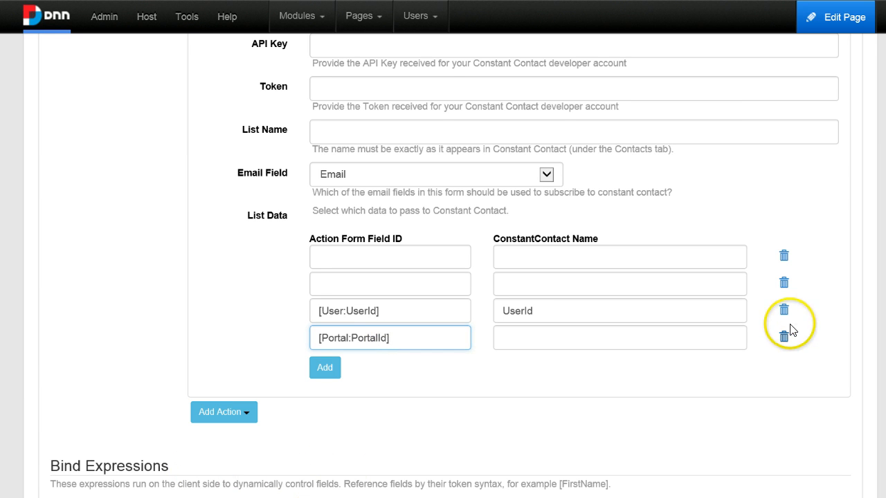
{"action": "left_click", "coordinate": [783, 309]}
{"action": "left_click", "coordinate": [785, 258]}
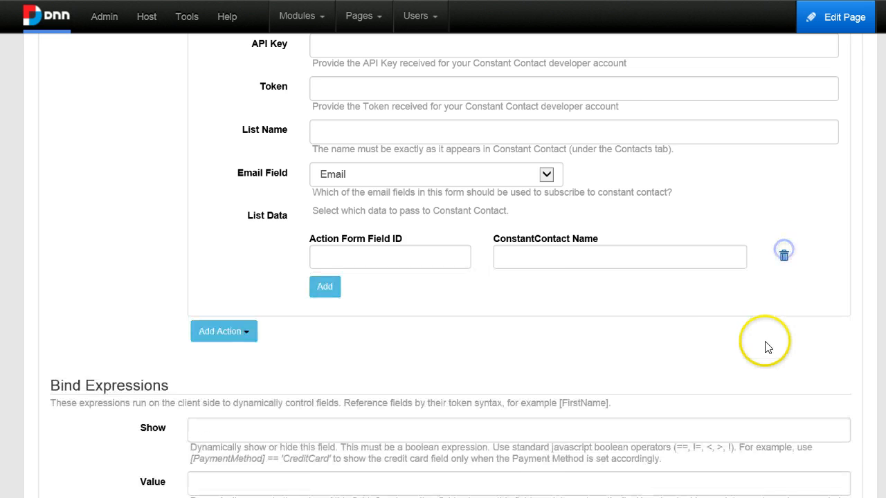
{"action": "scroll", "coordinate": [547, 256], "scroll_direction": "up", "scroll_amount": 2}
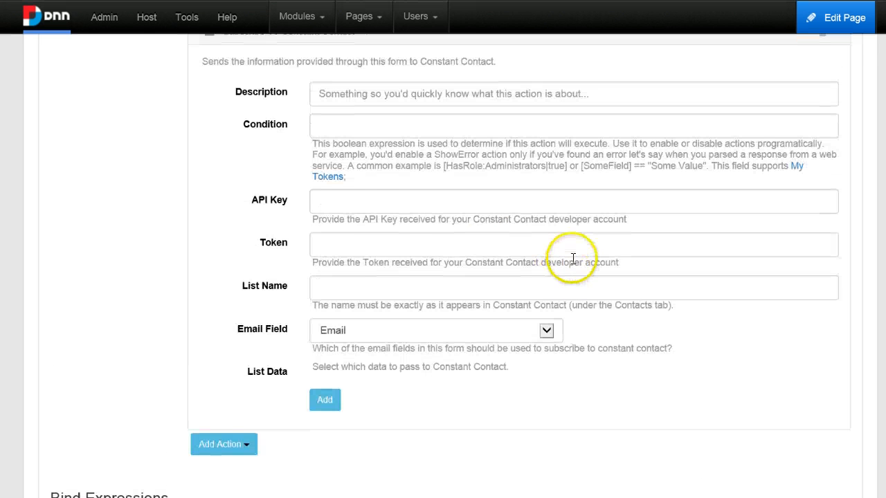
{"action": "scroll", "coordinate": [326, 173], "scroll_direction": "up", "scroll_amount": 1}
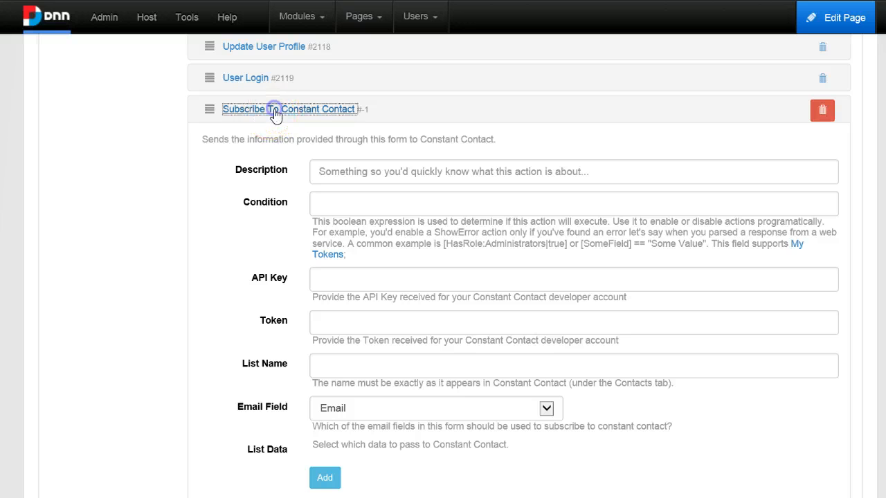
Collapse the Constant Contact action, save the form, and go back to the page
{"action": "left_click", "coordinate": [275, 113]}
{"action": "scroll", "coordinate": [412, 277], "scroll_direction": "down", "scroll_amount": 3}
{"action": "scroll", "coordinate": [420, 281], "scroll_direction": "down", "scroll_amount": 5}
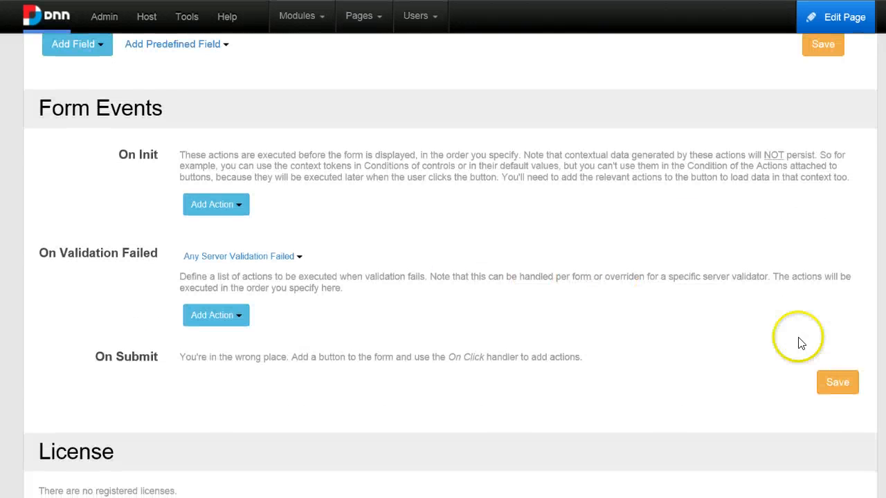
{"action": "left_click", "coordinate": [838, 382]}
{"action": "scroll", "coordinate": [688, 480], "scroll_direction": "down", "scroll_amount": 10}
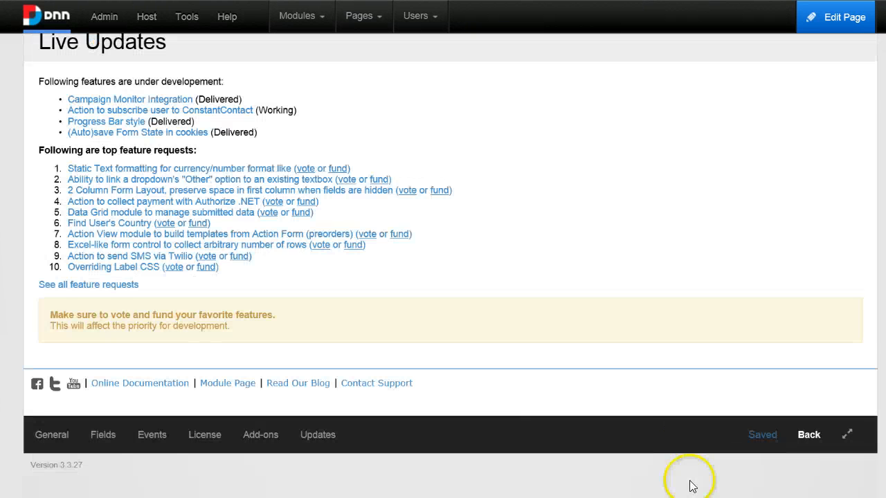
{"action": "left_click", "coordinate": [811, 439]}
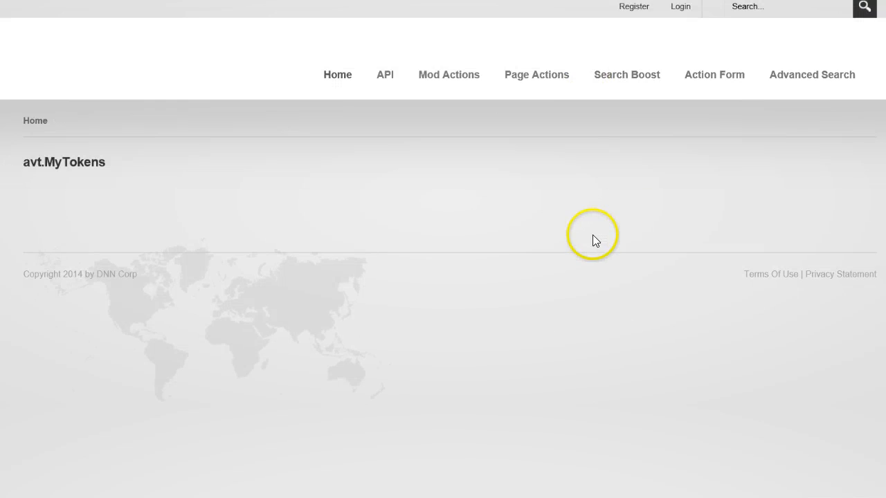
Log back in with the host administrator account and its password
{"action": "left_click", "coordinate": [680, 12]}
{"action": "type", "text": "host"}
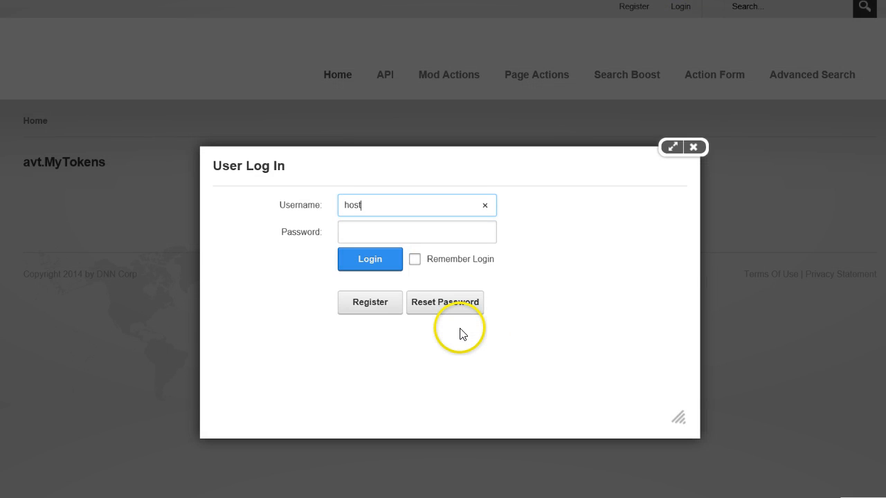
{"action": "key", "text": "Tab"}
{"action": "type", "text": "*********"}
{"action": "left_click", "coordinate": [369, 261]}
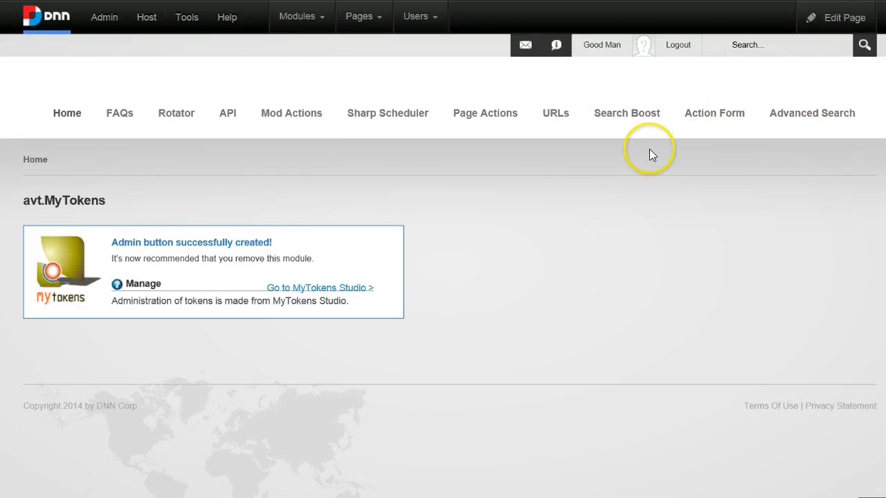
{"action": "mouse_move", "coordinate": [733, 120]}
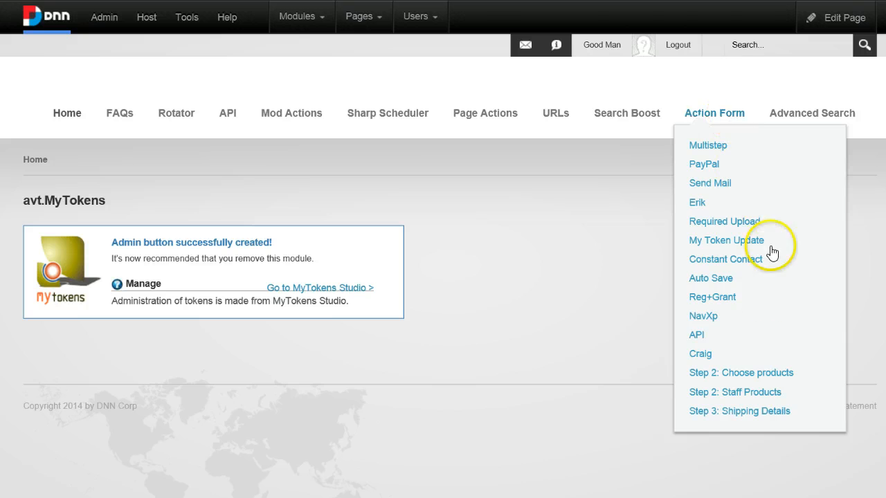
Add a True/False checkbox field titled 'Subscribe to Newsletter' with ID SubscribetoNewsletter
{"action": "left_click", "coordinate": [737, 268]}
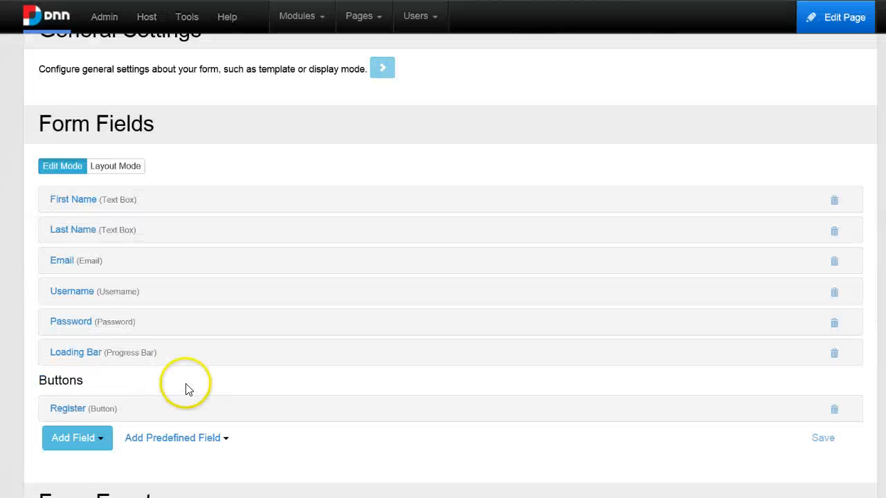
{"action": "scroll", "coordinate": [186, 390], "scroll_direction": "down", "scroll_amount": 2}
{"action": "left_click", "coordinate": [72, 343]}
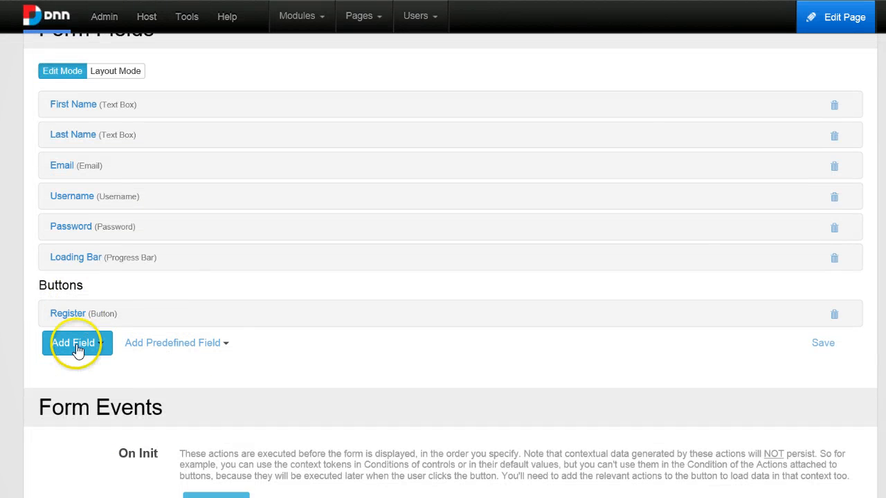
{"action": "scroll", "coordinate": [104, 367], "scroll_direction": "down", "scroll_amount": 5}
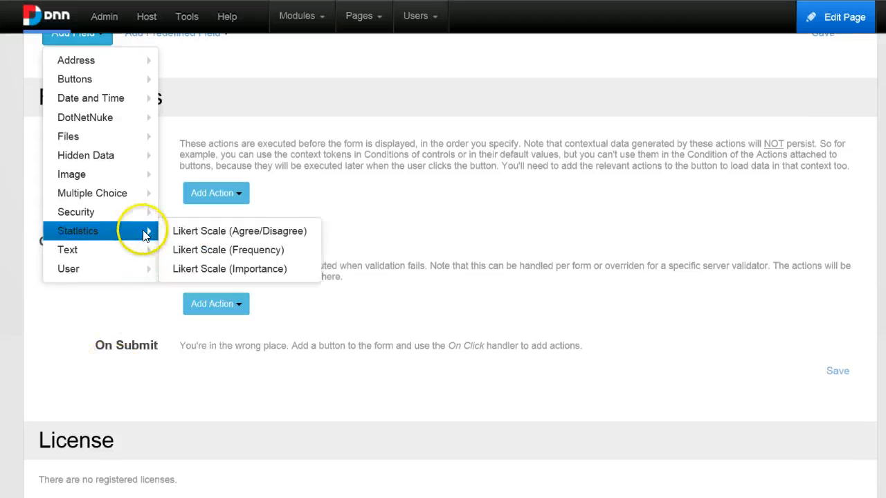
{"action": "scroll", "coordinate": [133, 182], "scroll_direction": "up", "scroll_amount": 2}
{"action": "mouse_move", "coordinate": [138, 270]}
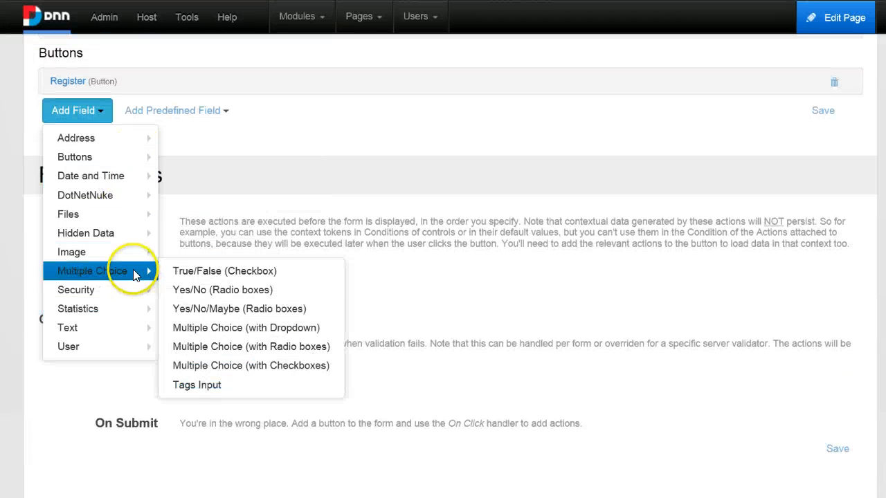
{"action": "left_click", "coordinate": [250, 272]}
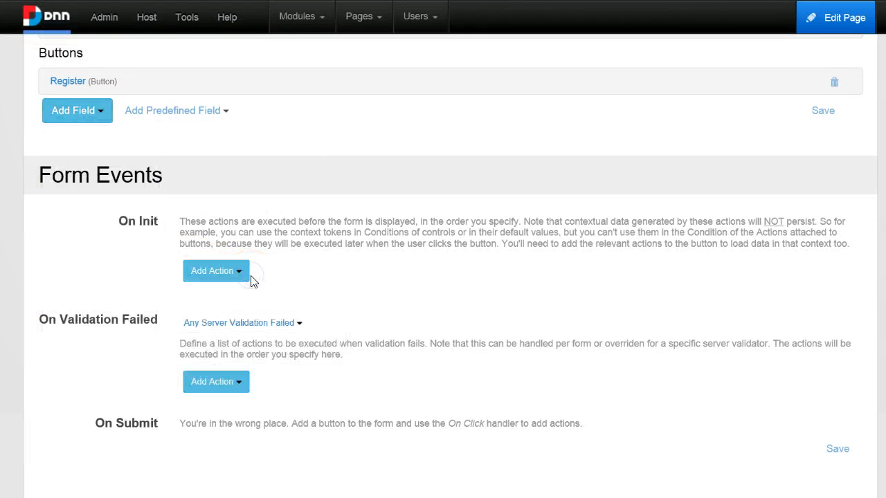
{"action": "left_click", "coordinate": [282, 132]}
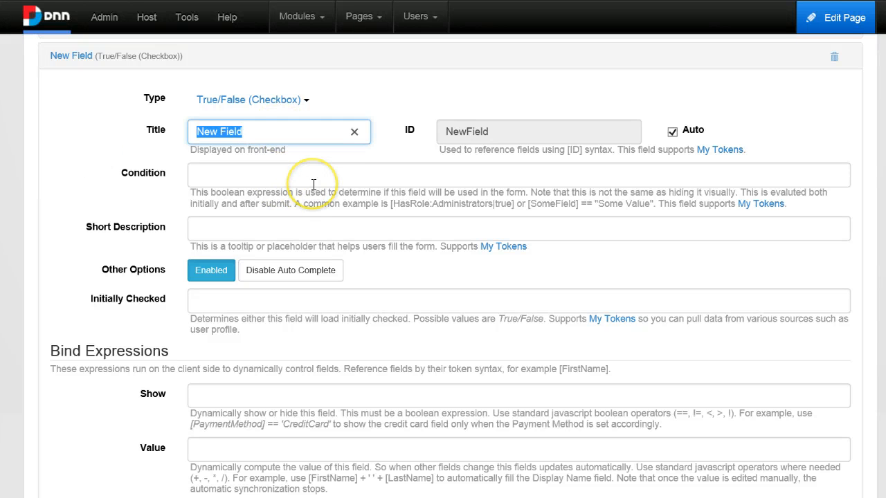
{"action": "type", "text": "Subscribe "}
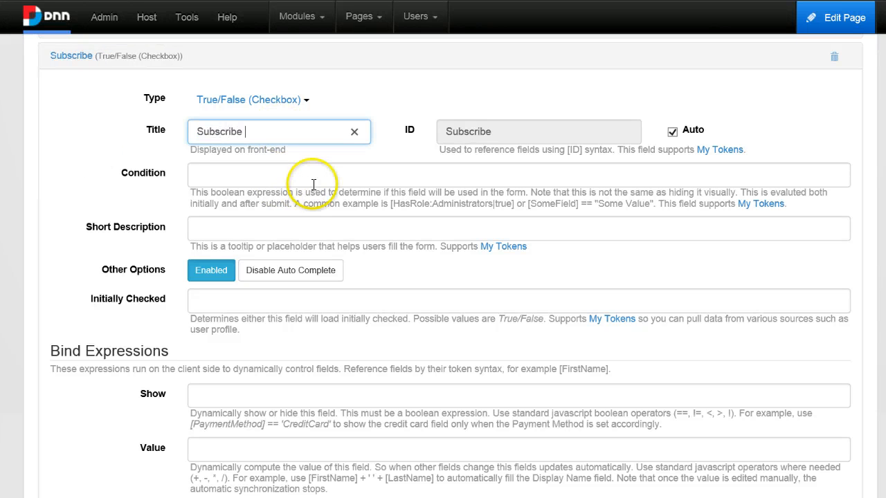
{"action": "type", "text": "to Newsletter"}
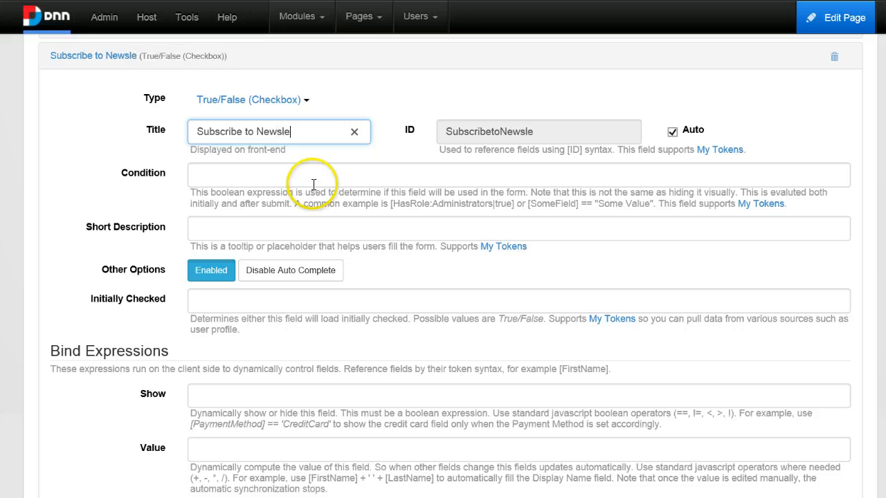
{"action": "double_click", "coordinate": [504, 125]}
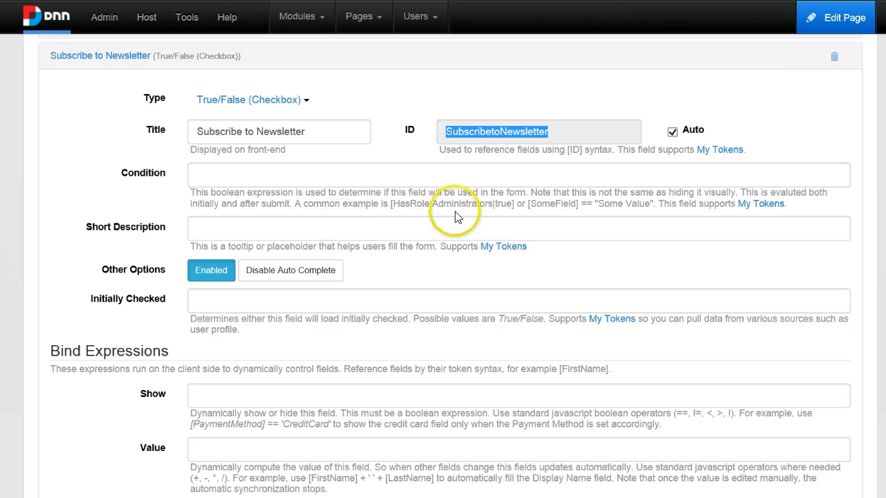
{"action": "scroll", "coordinate": [388, 346], "scroll_direction": "down", "scroll_amount": 8}
Expand the Register button's Subscribe To Constant Contact action and copy the SubscribetoNewsletter field ID
{"action": "scroll", "coordinate": [358, 393], "scroll_direction": "down", "scroll_amount": 3}
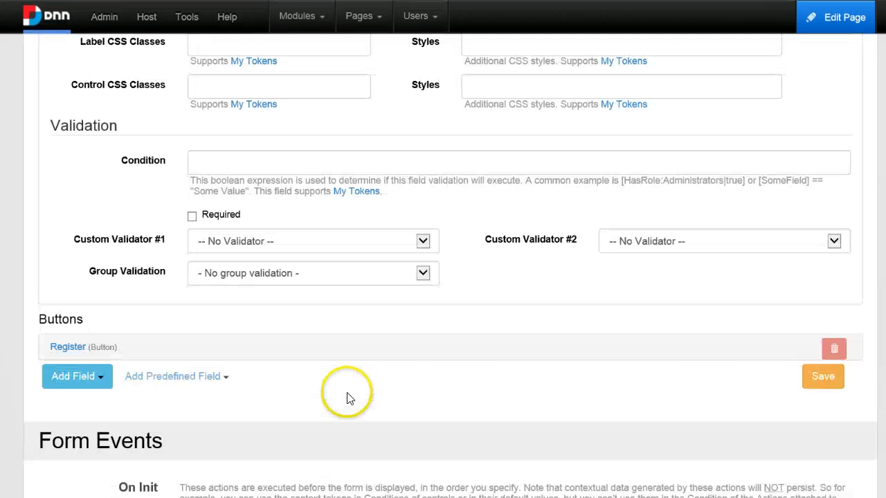
{"action": "left_click", "coordinate": [77, 243]}
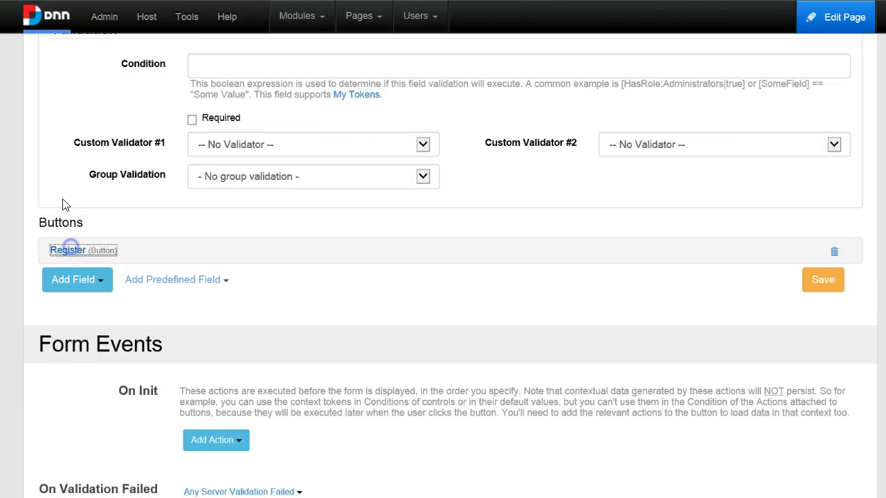
{"action": "scroll", "coordinate": [222, 324], "scroll_direction": "down", "scroll_amount": 6}
{"action": "scroll", "coordinate": [221, 324], "scroll_direction": "down", "scroll_amount": 2}
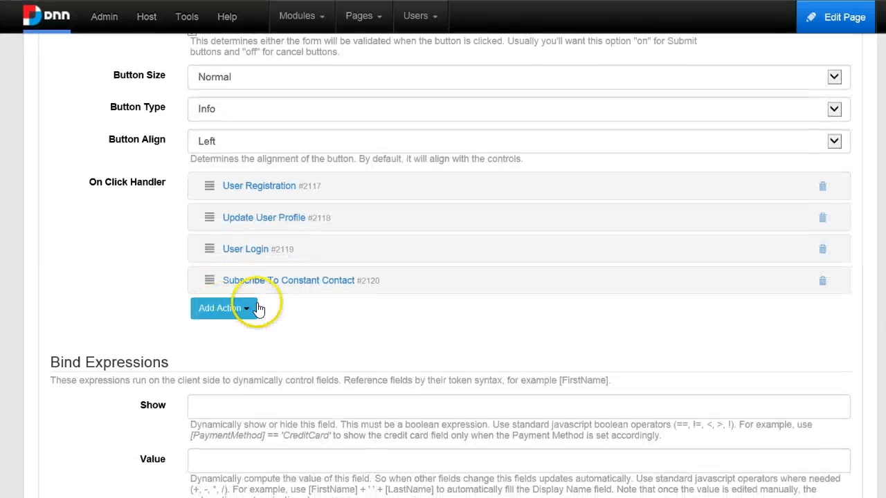
{"action": "left_click", "coordinate": [286, 280]}
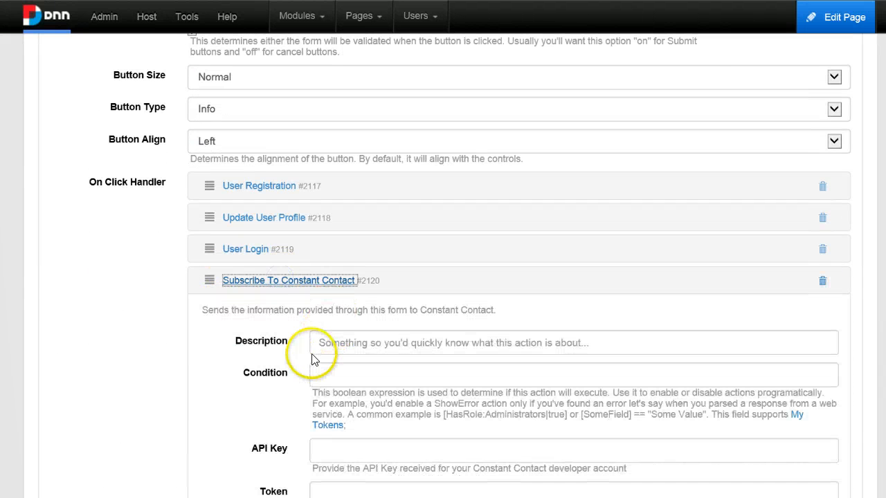
{"action": "left_click", "coordinate": [328, 372]}
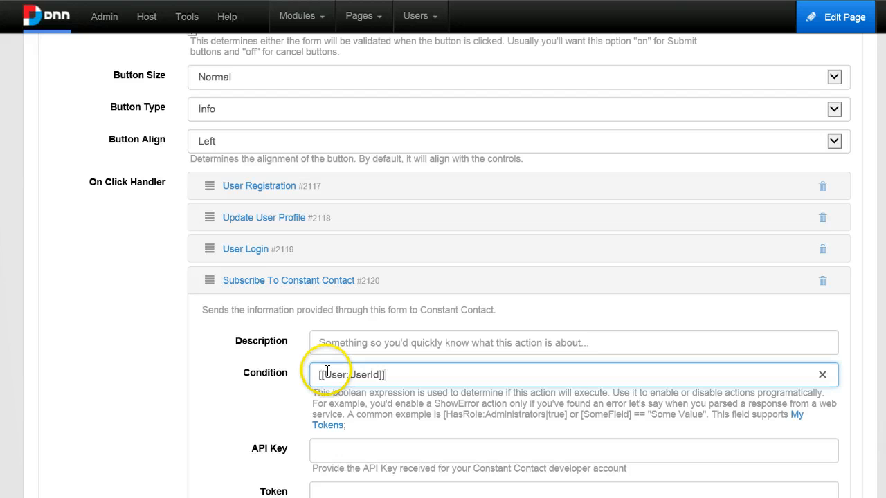
{"action": "key", "text": "ctrl+a"}
{"action": "scroll", "coordinate": [524, 217], "scroll_direction": "up", "scroll_amount": 15}
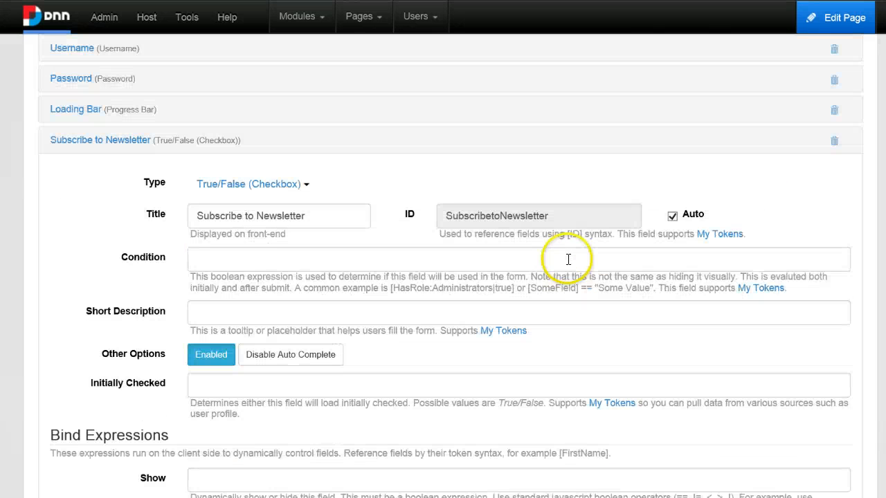
{"action": "double_click", "coordinate": [511, 224]}
{"action": "key", "text": "ctrl+c"}
{"action": "scroll", "coordinate": [510, 293], "scroll_direction": "down", "scroll_amount": 10}
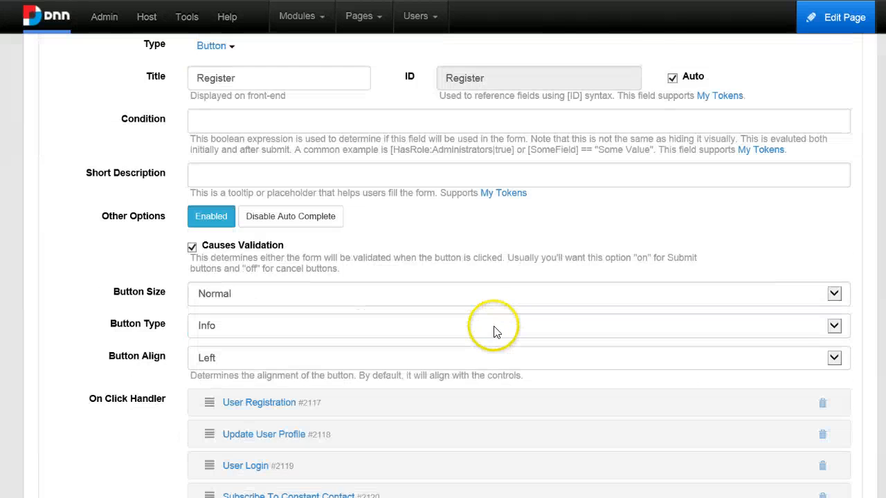
{"action": "scroll", "coordinate": [493, 332], "scroll_direction": "down", "scroll_amount": 4}
Replace the action's Condition with [SubscribetoNewsletter] and save the form
{"action": "left_click", "coordinate": [412, 307]}
{"action": "key", "text": "ctrl+a"}
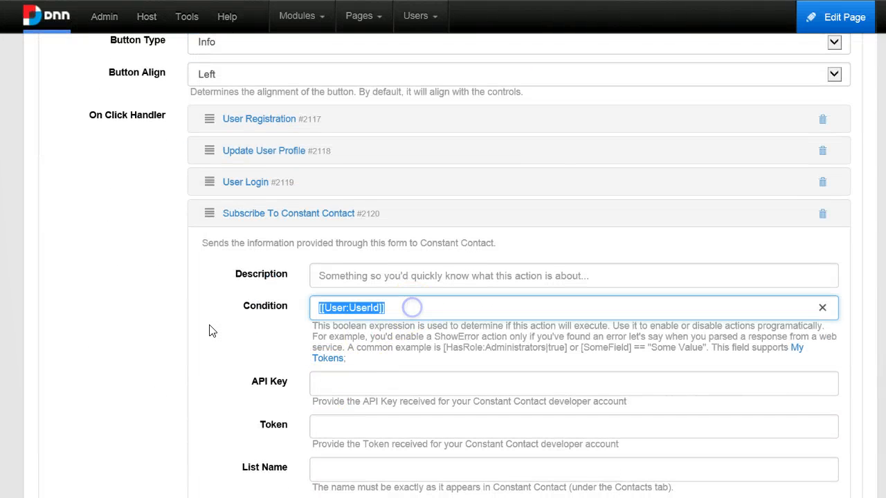
{"action": "type", "text": "["}
{"action": "key", "text": "ctrl+v"}
{"action": "type", "text": "]"}
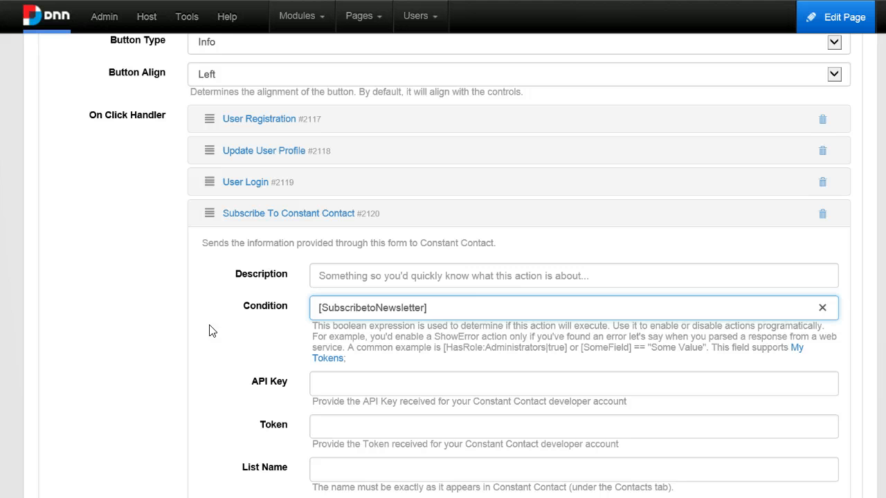
{"action": "left_click", "coordinate": [469, 301]}
{"action": "left_click_drag", "start_coordinate": [461, 306], "coordinate": [319, 305]}
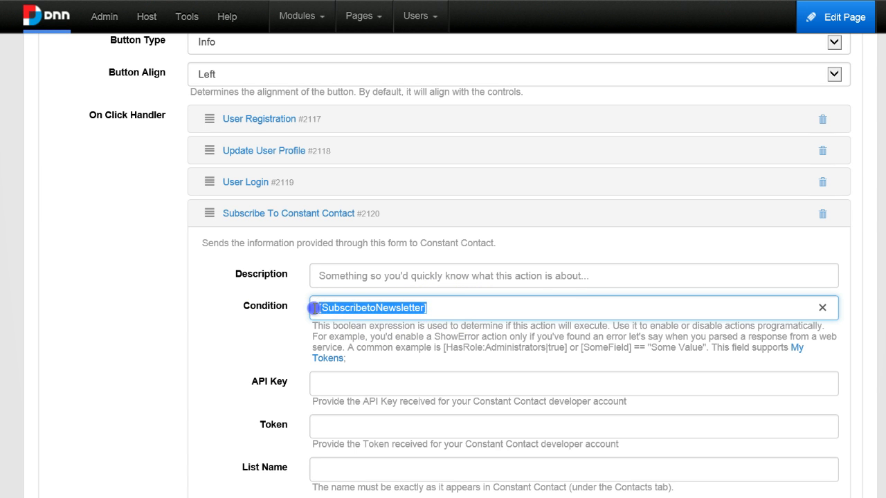
{"action": "left_click", "coordinate": [450, 309]}
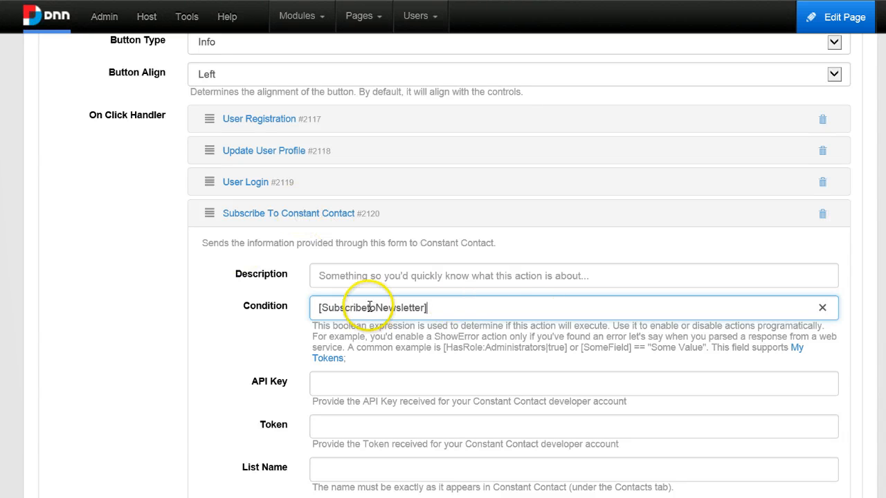
{"action": "scroll", "coordinate": [451, 388], "scroll_direction": "down", "scroll_amount": 6}
{"action": "scroll", "coordinate": [346, 405], "scroll_direction": "down", "scroll_amount": 3}
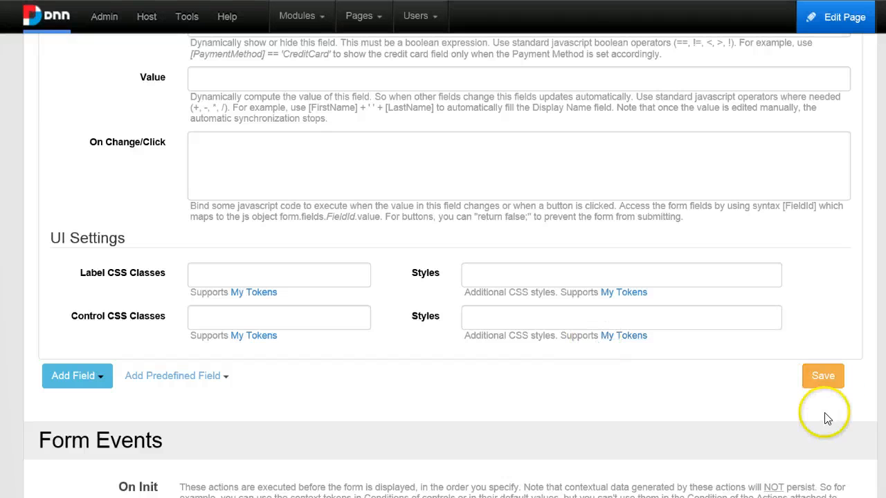
{"action": "left_click", "coordinate": [823, 376]}
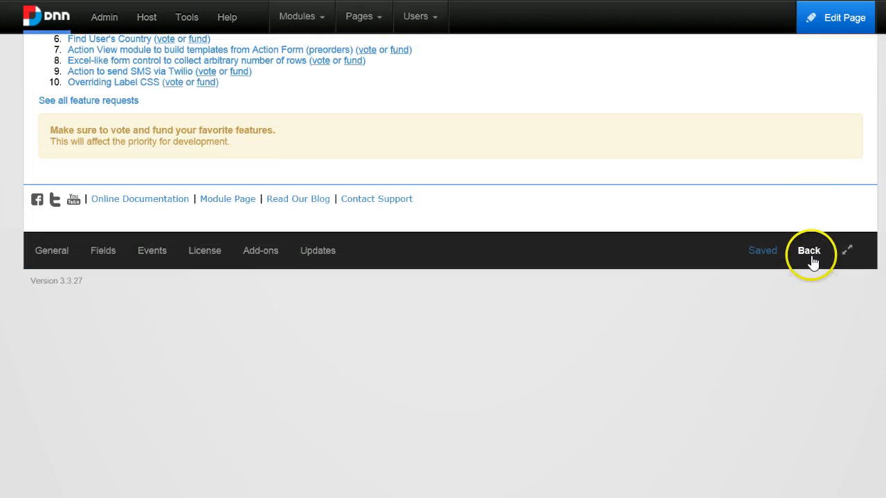
Register a test user with first name, email and password, ticking Subscribe to Newsletter
{"action": "left_click", "coordinate": [813, 261]}
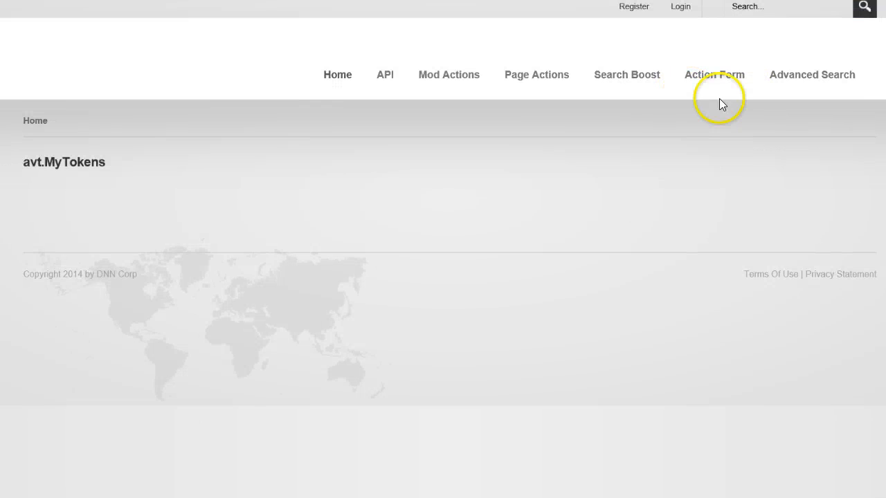
{"action": "mouse_move", "coordinate": [720, 98]}
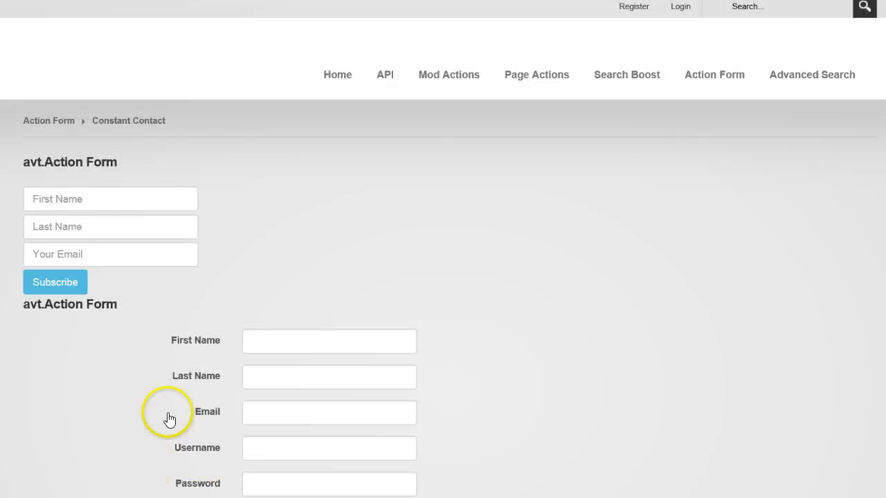
{"action": "scroll", "coordinate": [279, 275], "scroll_direction": "down", "scroll_amount": 3}
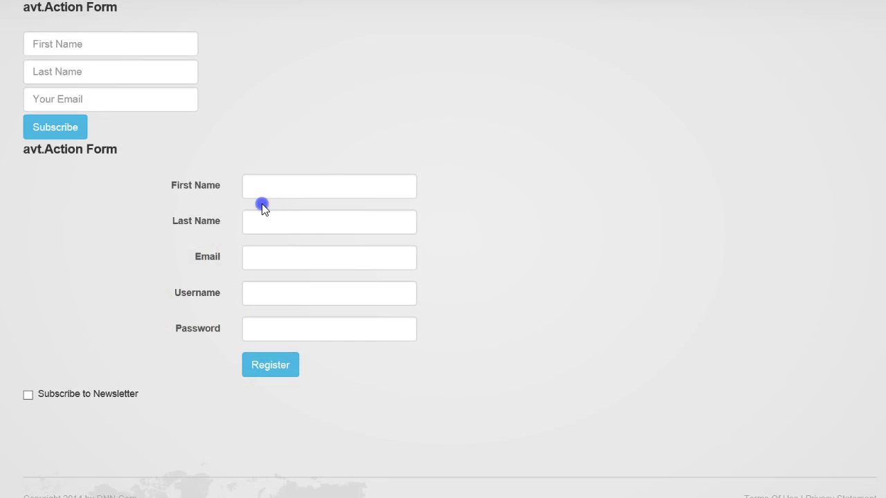
{"action": "type", "text": "John"}
{"action": "key", "text": "Tab"}
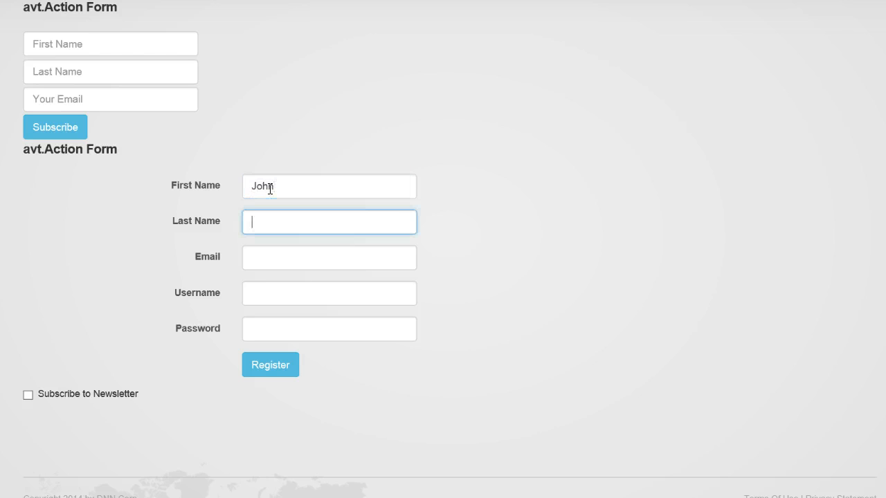
{"action": "key", "text": "Tab"}
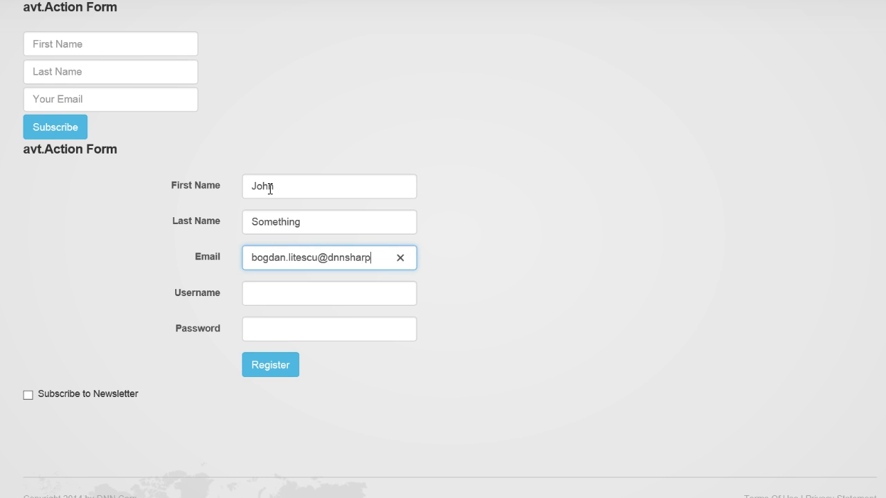
{"action": "key", "text": "Tab"}
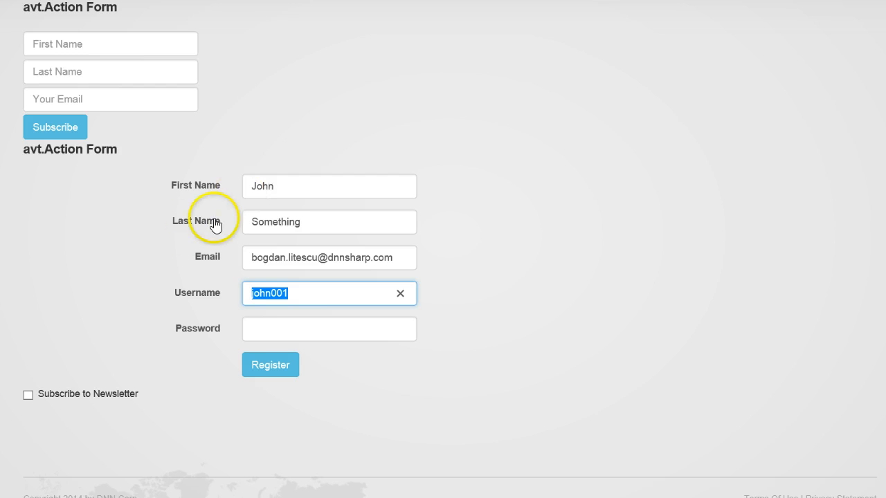
{"action": "left_click", "coordinate": [296, 324]}
{"action": "type", "text": "*******"}
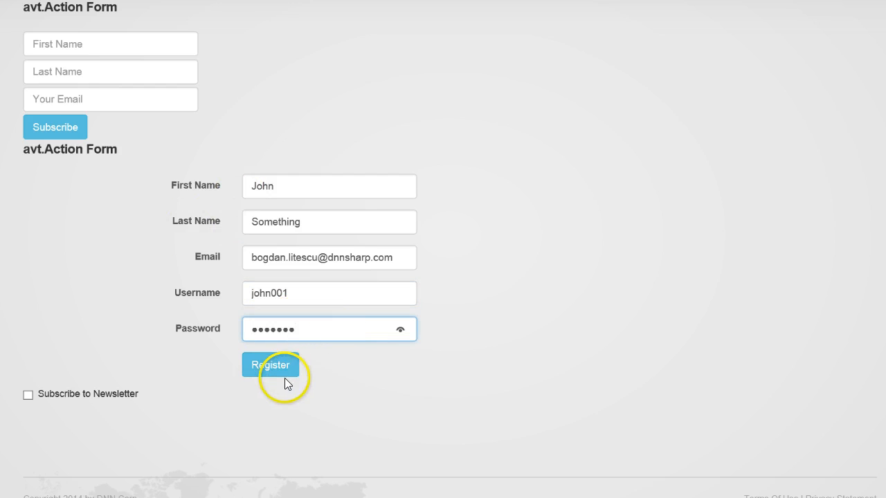
{"action": "left_click", "coordinate": [27, 396]}
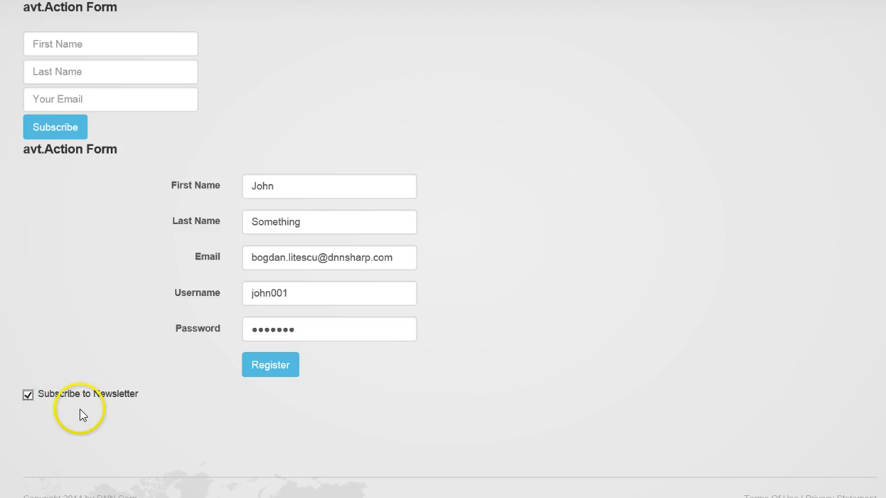
{"action": "left_click", "coordinate": [269, 369]}
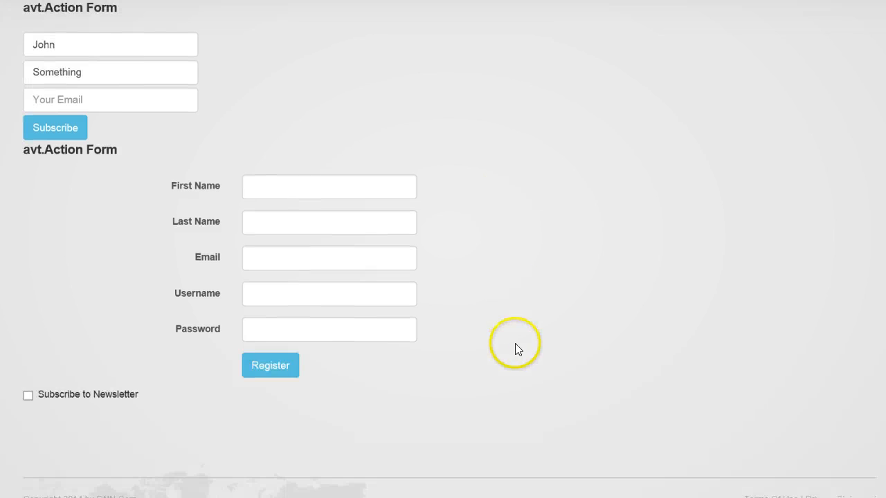
{"action": "scroll", "coordinate": [515, 344], "scroll_direction": "up", "scroll_amount": 3}
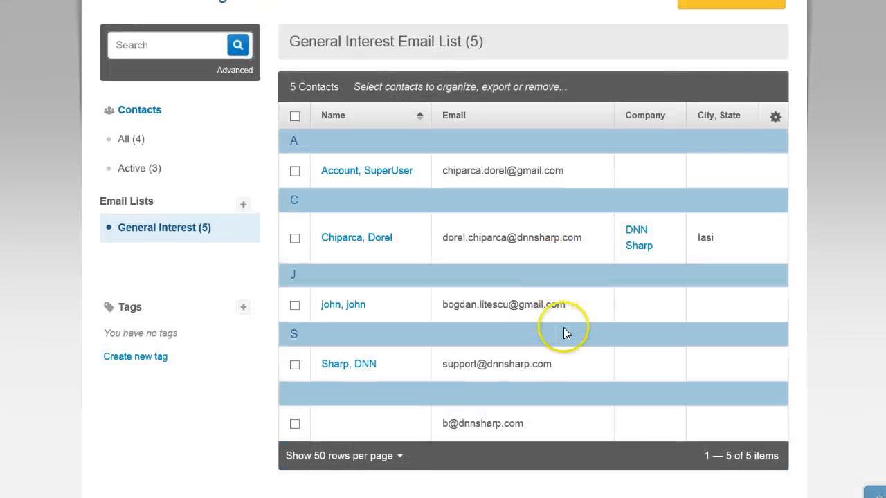
Select a contact's email address in the General Interest list's 5 contacts
{"action": "left_click_drag", "start_coordinate": [572, 307], "coordinate": [449, 318]}
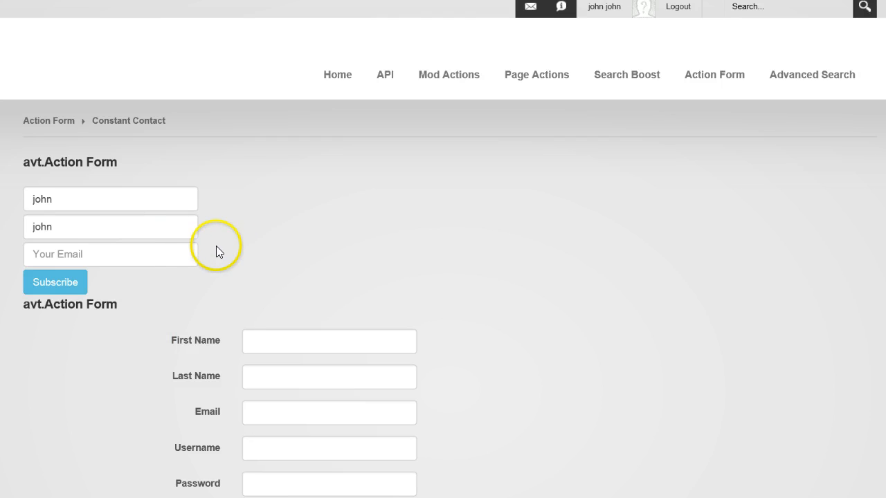
{"action": "scroll", "coordinate": [313, 230], "scroll_direction": "down", "scroll_amount": 1}
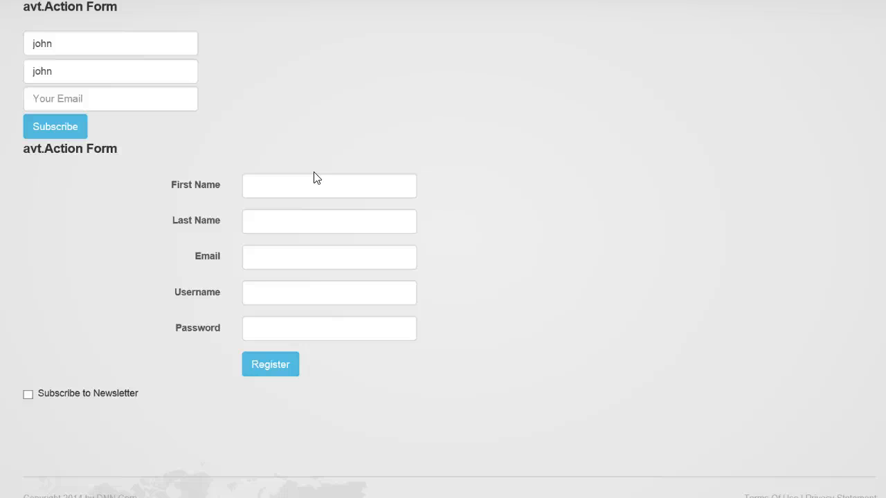
{"action": "left_click", "coordinate": [332, 409]}
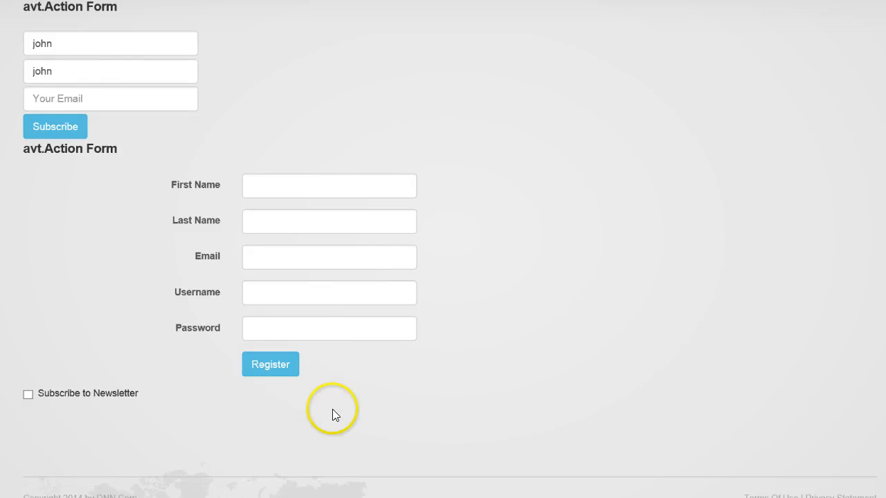